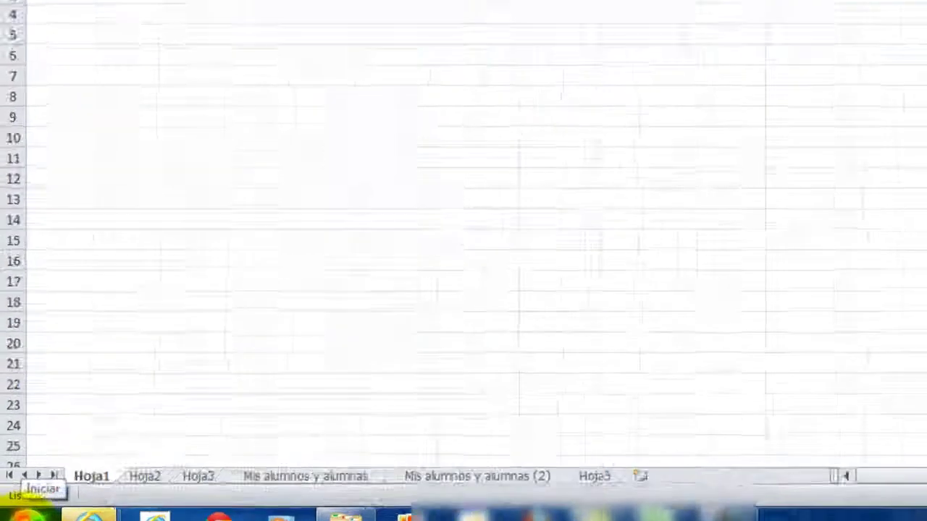
- Launch Microsoft Excel 2010 from the Start menu's Microsoft Office program folder
{"action": "left_click", "coordinate": [19, 512]}
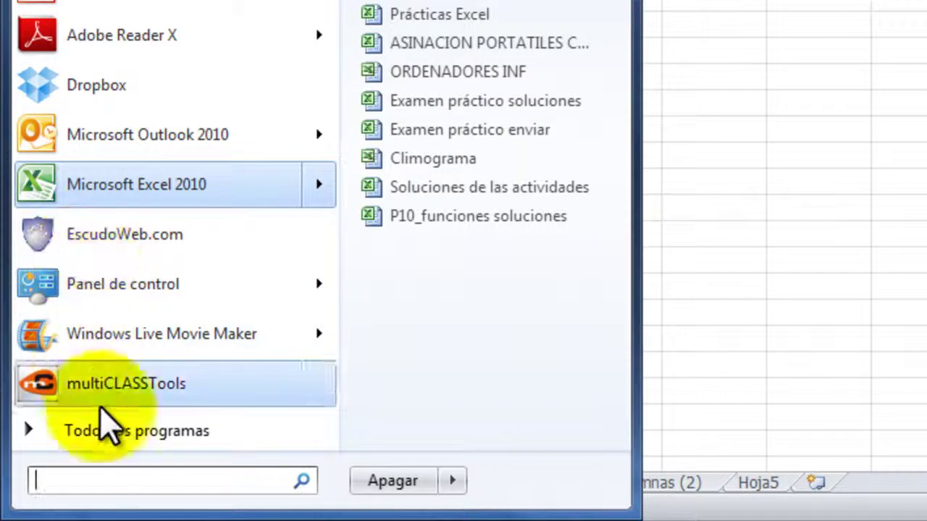
{"action": "left_click", "coordinate": [109, 430]}
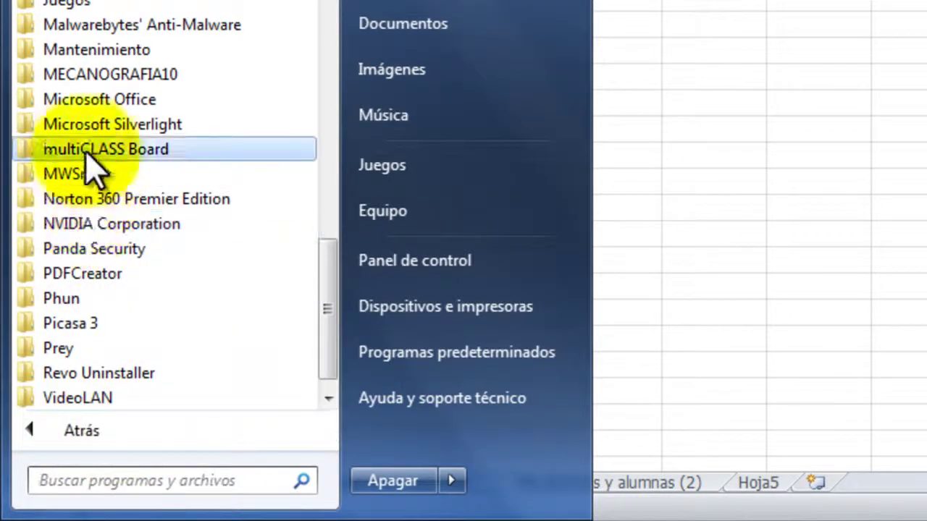
{"action": "left_click", "coordinate": [94, 100]}
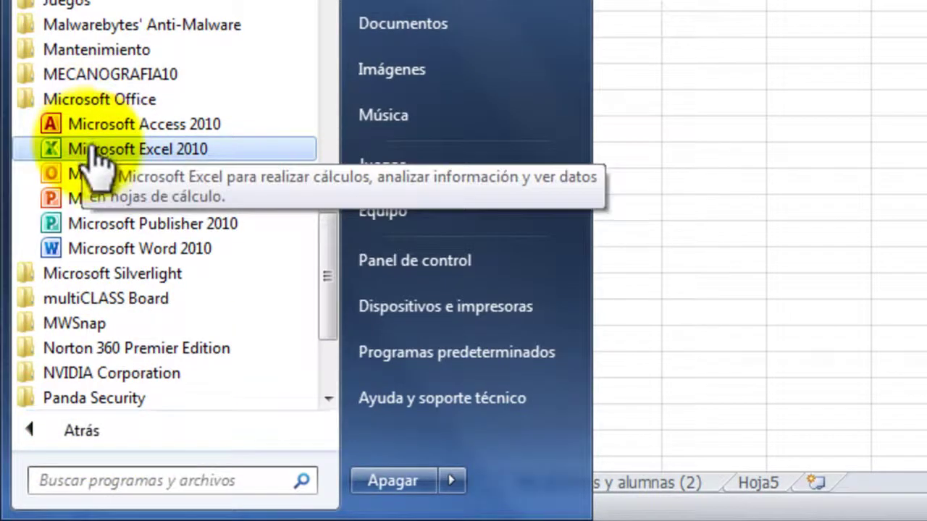
{"action": "left_click", "coordinate": [92, 150]}
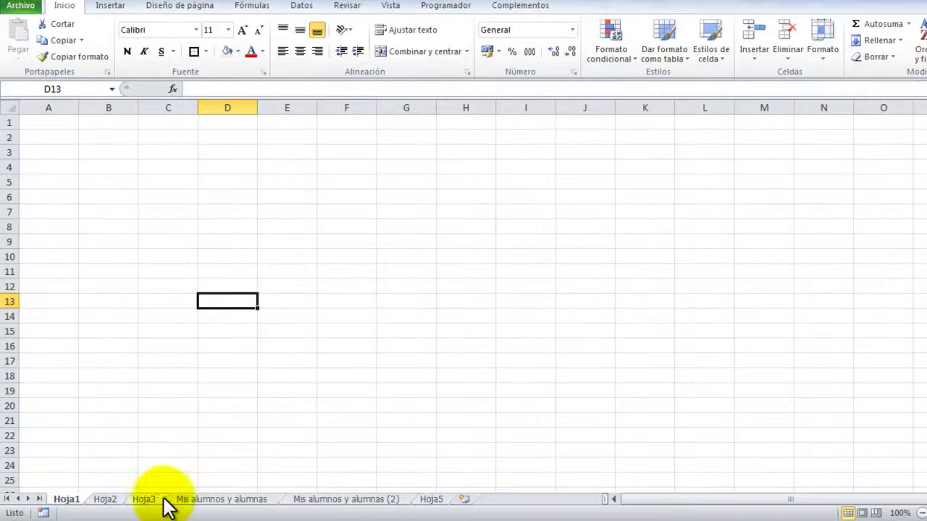
- On sheet Hoja3, fill column E with yellow
{"action": "left_click", "coordinate": [156, 501]}
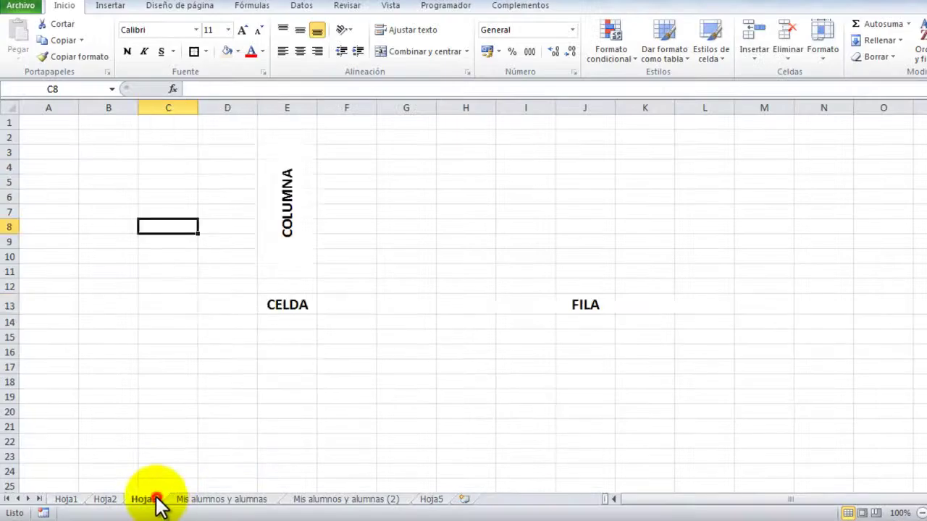
{"action": "left_click", "coordinate": [297, 101]}
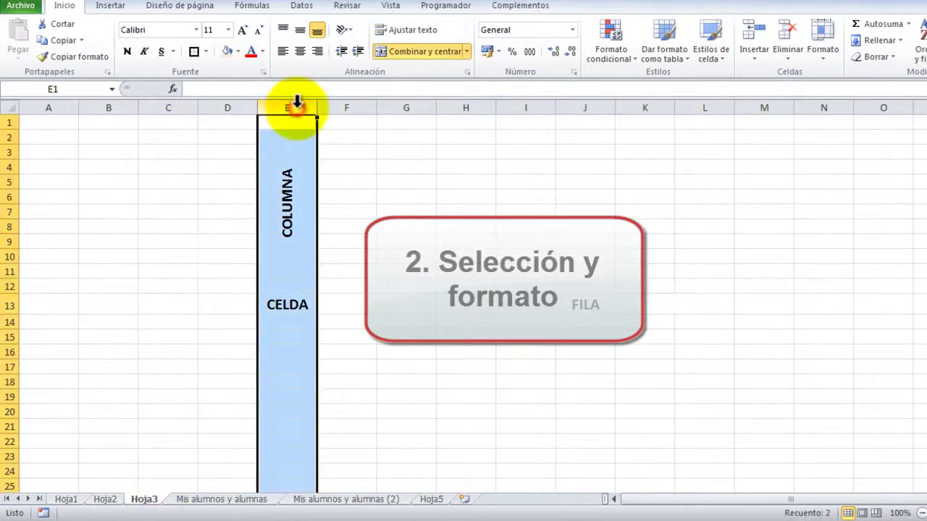
{"action": "left_click", "coordinate": [238, 52]}
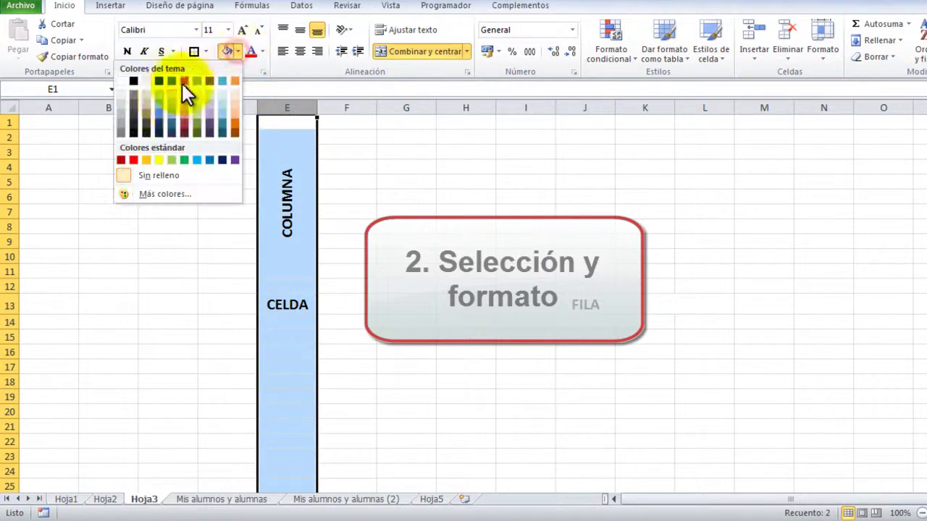
{"action": "left_click", "coordinate": [159, 159]}
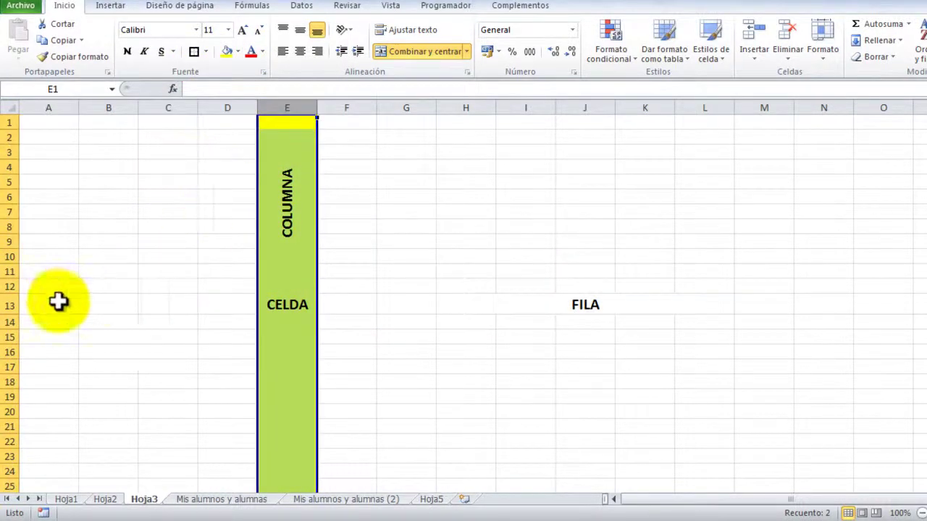
- Fill row 13 with light orange
{"action": "left_click", "coordinate": [6, 307]}
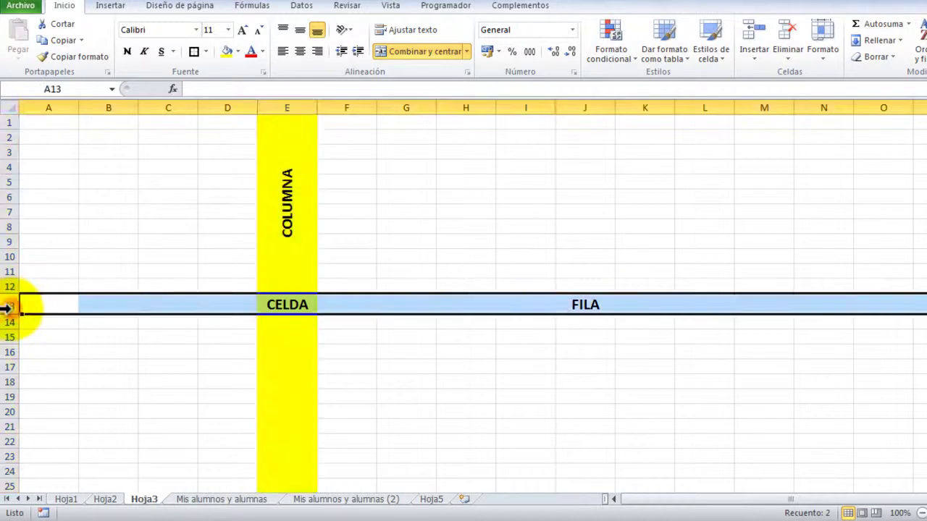
{"action": "left_click", "coordinate": [237, 52]}
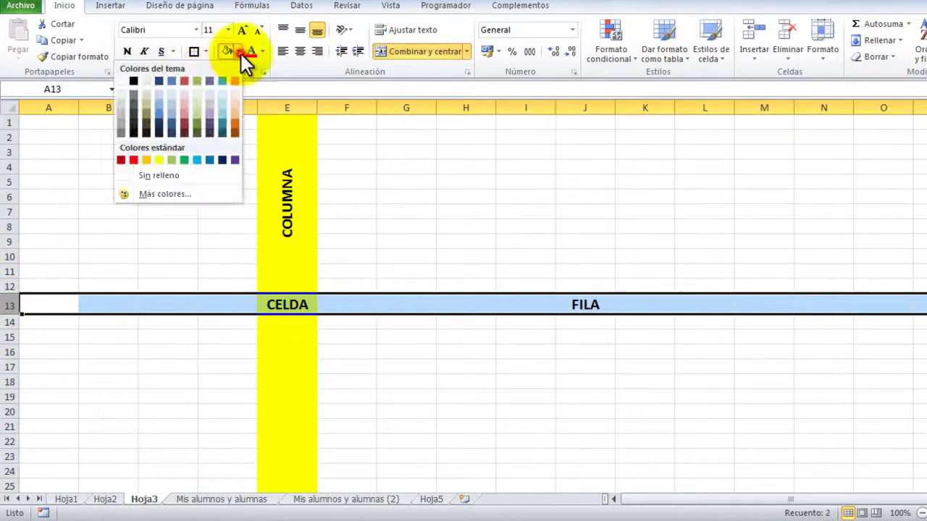
{"action": "left_click", "coordinate": [234, 116]}
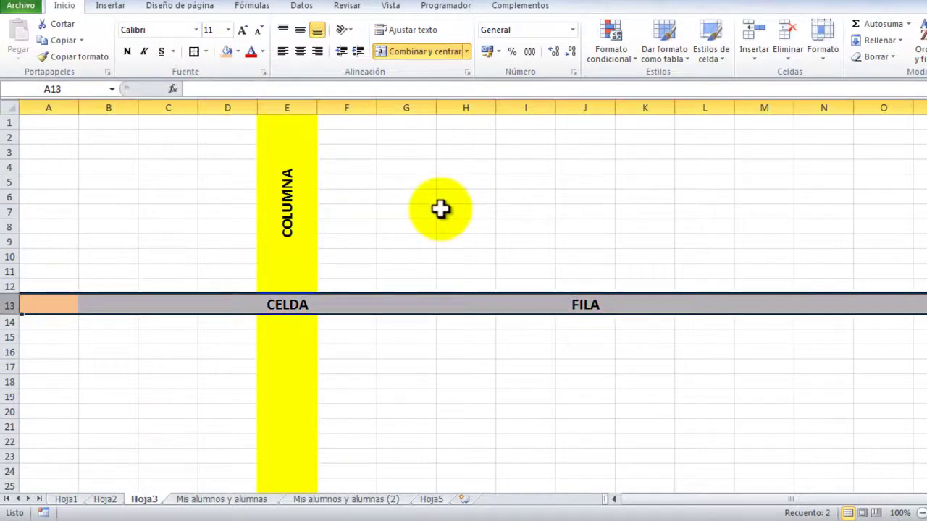
- Give cell E13 a black outside border
{"action": "left_click", "coordinate": [288, 305]}
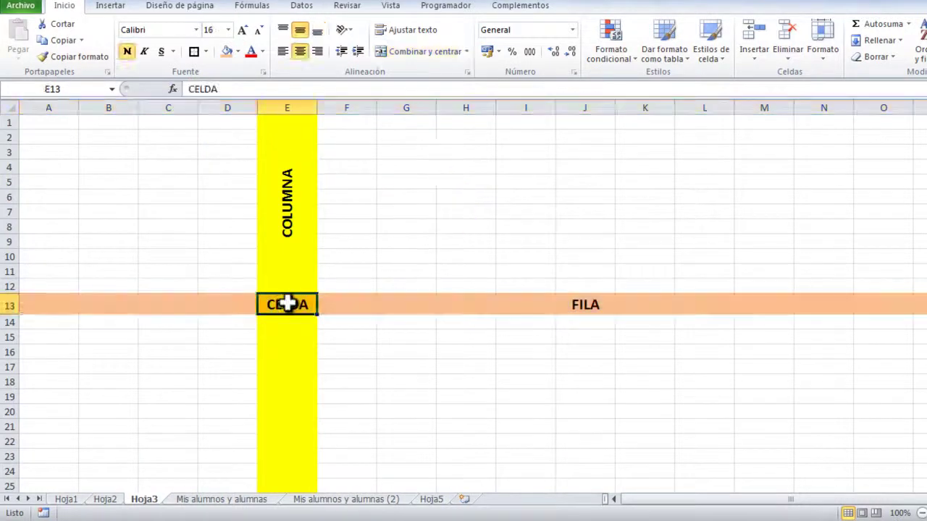
{"action": "left_click", "coordinate": [194, 51]}
{"action": "left_click", "coordinate": [396, 241]}
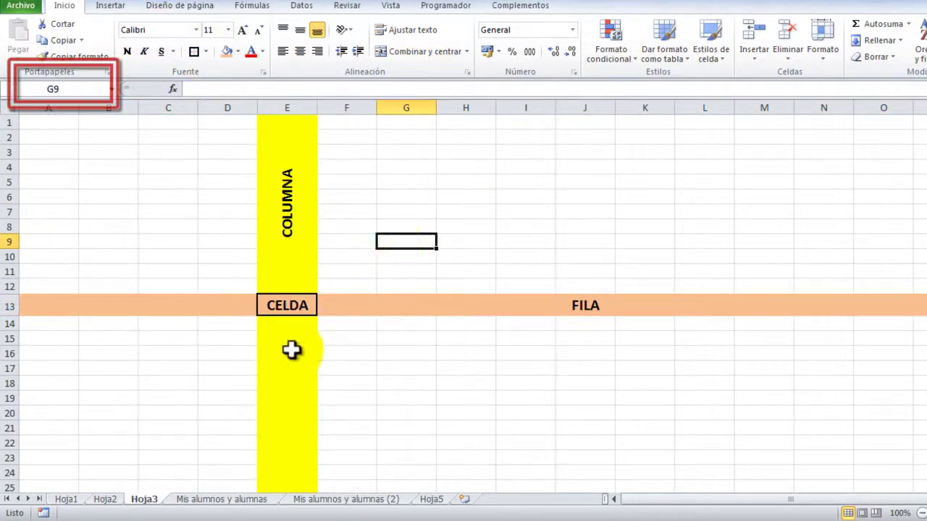
- Practise selecting G7, several columns, rows 1–11 and the whole sheet, clearing each selection
{"action": "left_click", "coordinate": [403, 214]}
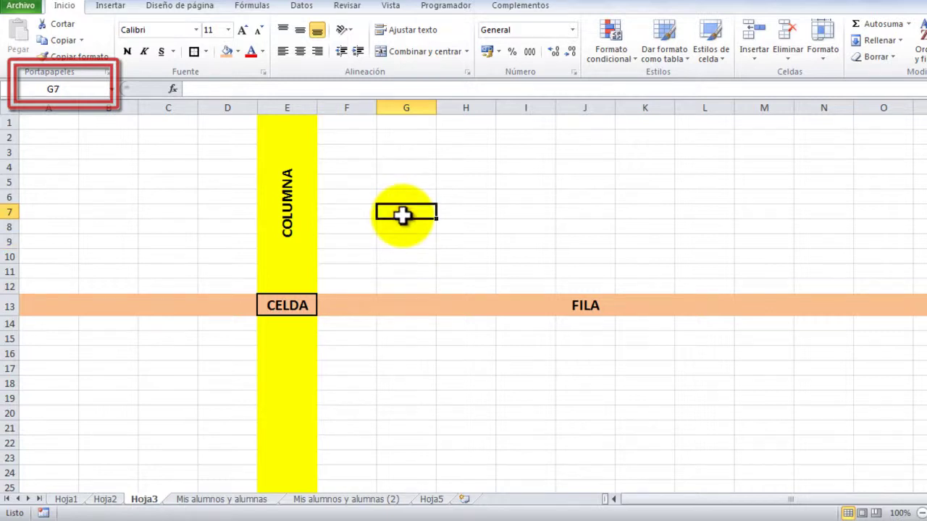
{"action": "left_click", "coordinate": [52, 107]}
{"action": "left_click_drag", "start_coordinate": [54, 104], "coordinate": [364, 108]}
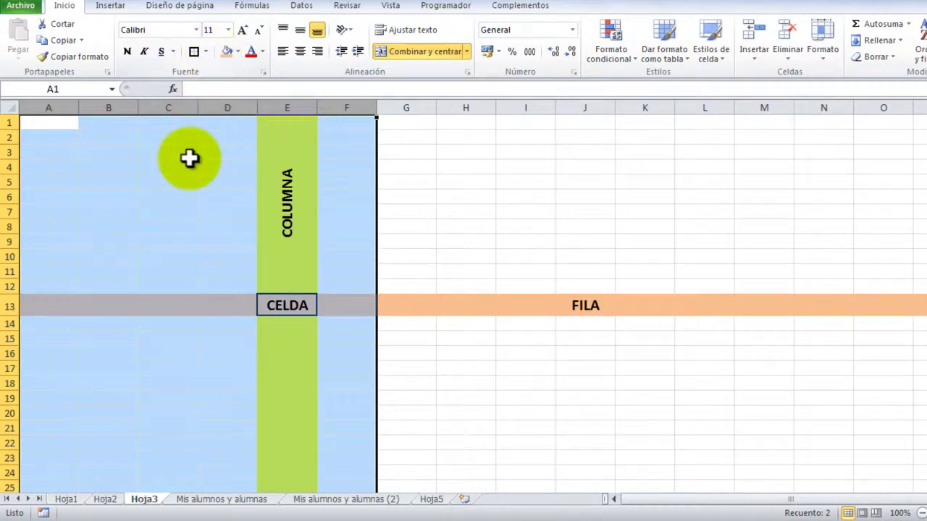
{"action": "left_click", "coordinate": [189, 157]}
{"action": "left_click_drag", "start_coordinate": [9, 124], "coordinate": [8, 269]}
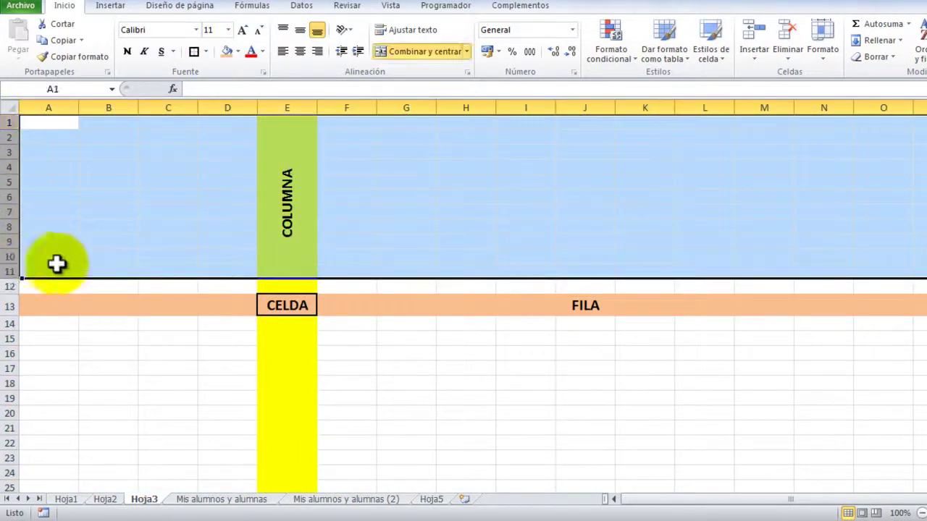
{"action": "left_click", "coordinate": [394, 254]}
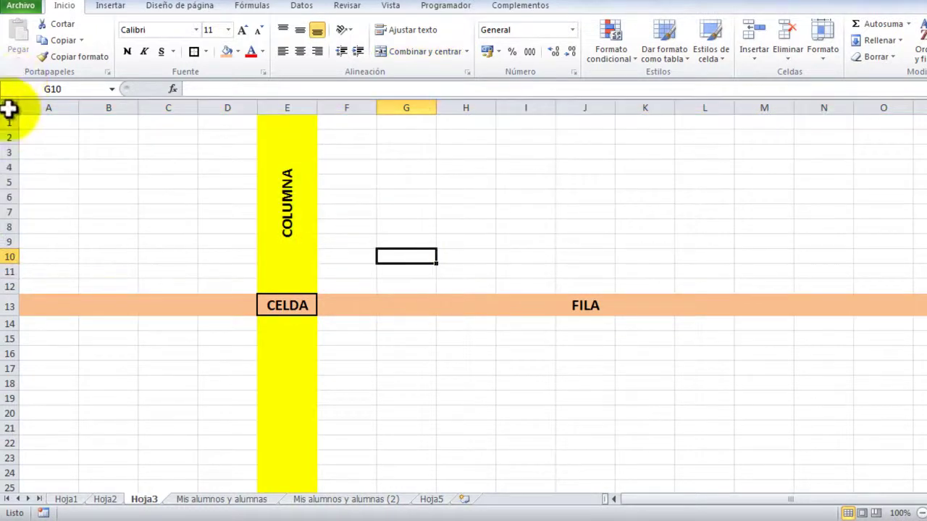
{"action": "left_click", "coordinate": [9, 108]}
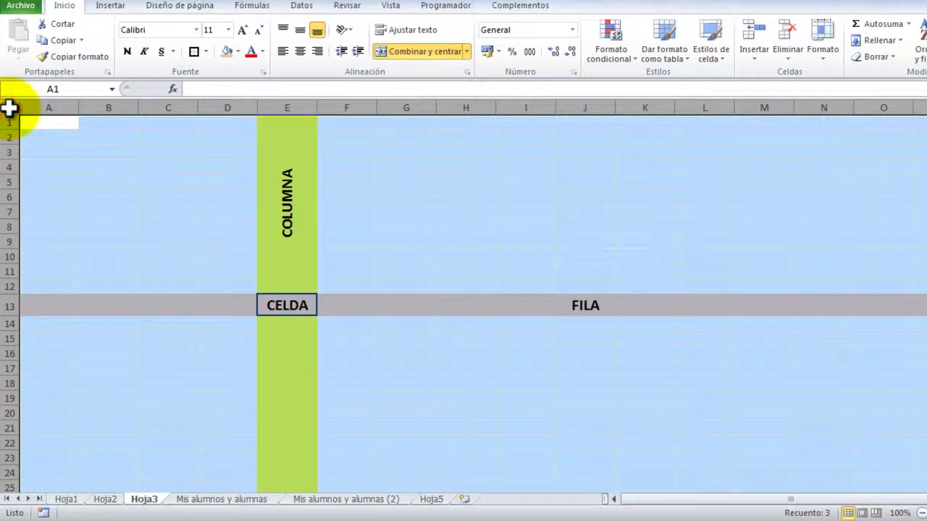
{"action": "left_click", "coordinate": [106, 165]}
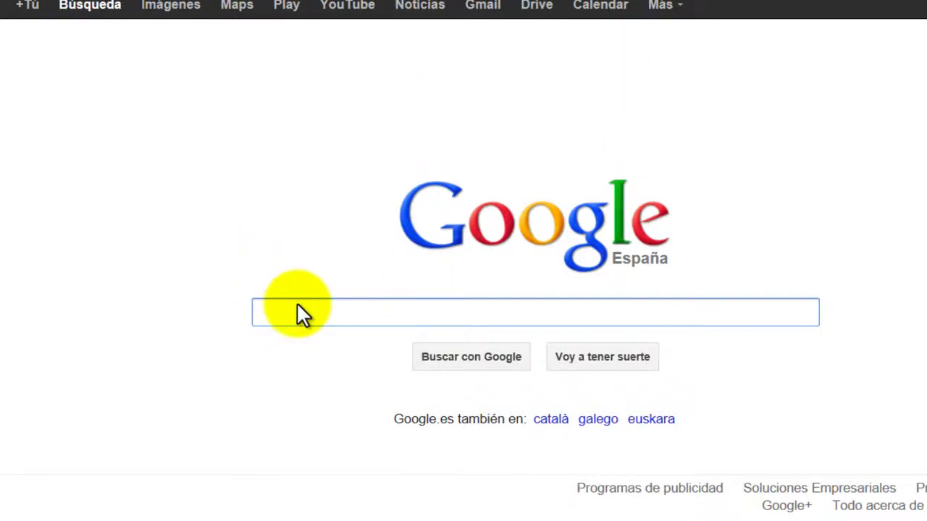
- Search Google for 'papás 2.0 jccm' and open the Papás 2.0 portal result
{"action": "type", "text": "papás 2."}
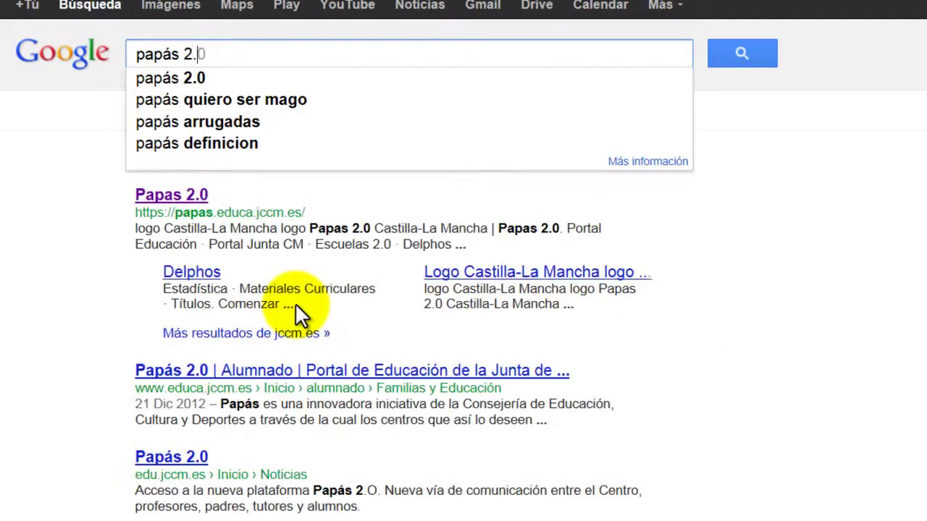
{"action": "type", "text": "o"}
{"action": "key", "text": "BackSpace"}
{"action": "key", "text": "BackSpace"}
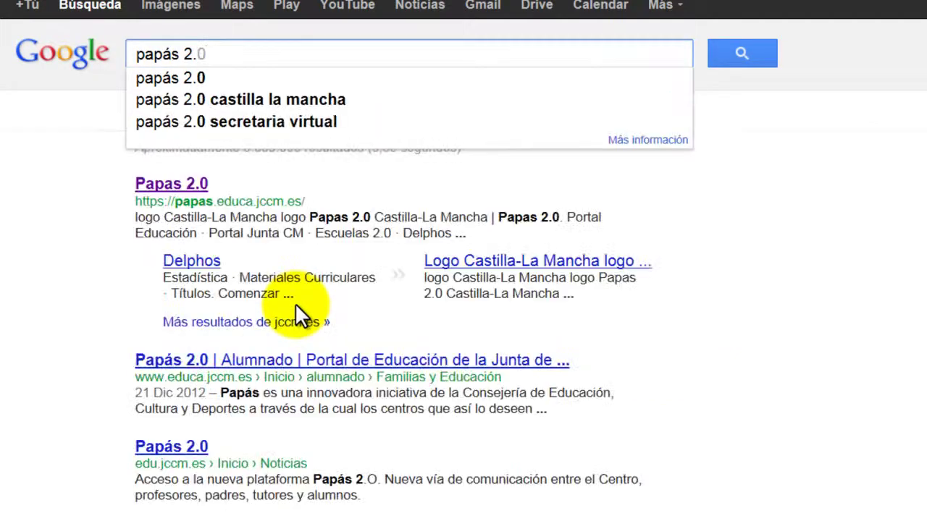
{"action": "type", "text": "jccm"}
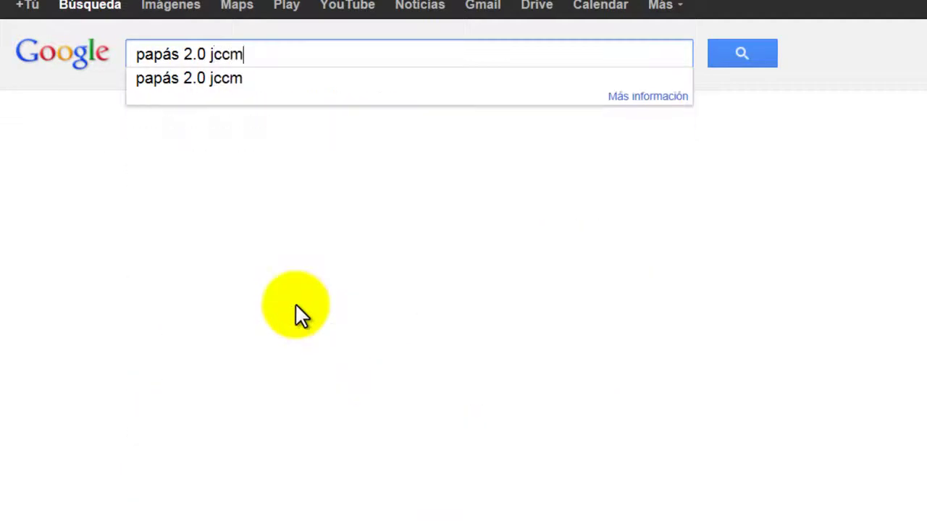
{"action": "key", "text": "Return"}
{"action": "left_click", "coordinate": [179, 191]}
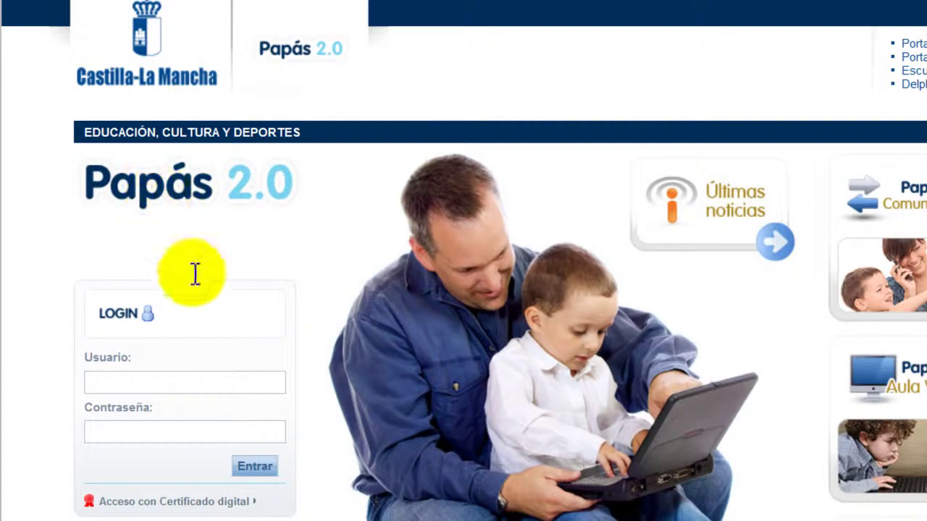
- Log in with your username and password, then open Seguimiento del alumnado > Mis alumnos y alumnas
{"action": "left_click", "coordinate": [217, 381]}
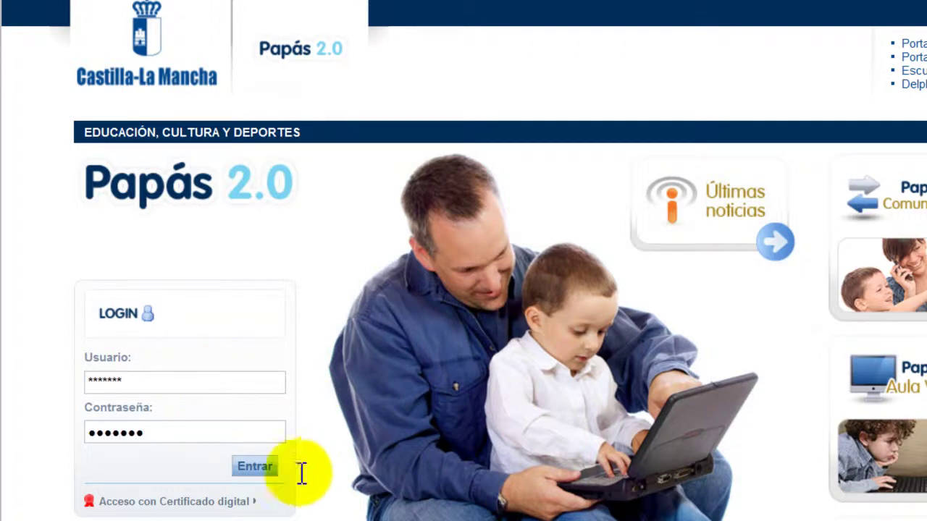
{"action": "left_click", "coordinate": [254, 482]}
{"action": "left_click", "coordinate": [110, 29]}
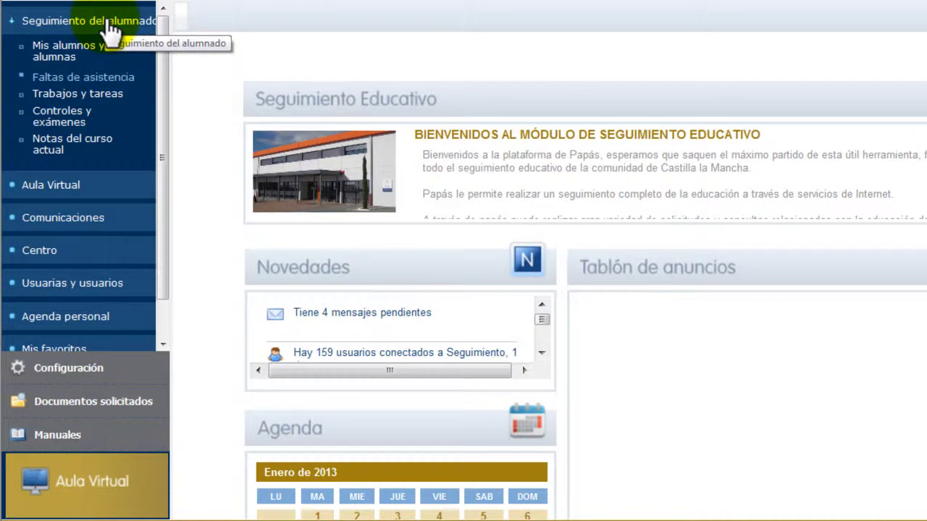
{"action": "left_click", "coordinate": [71, 52]}
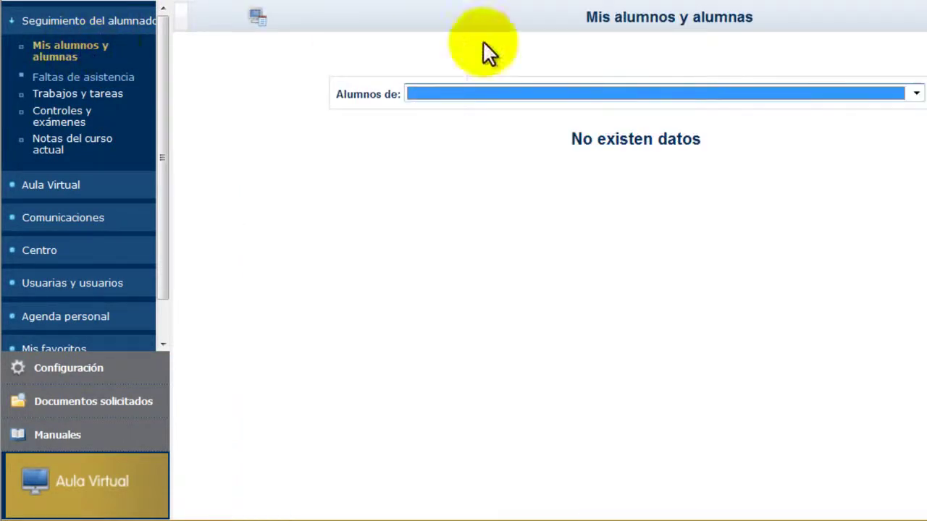
- Choose the LE-Tecnología 1ºA group and bring up the Exportar datos form
{"action": "left_click", "coordinate": [916, 95]}
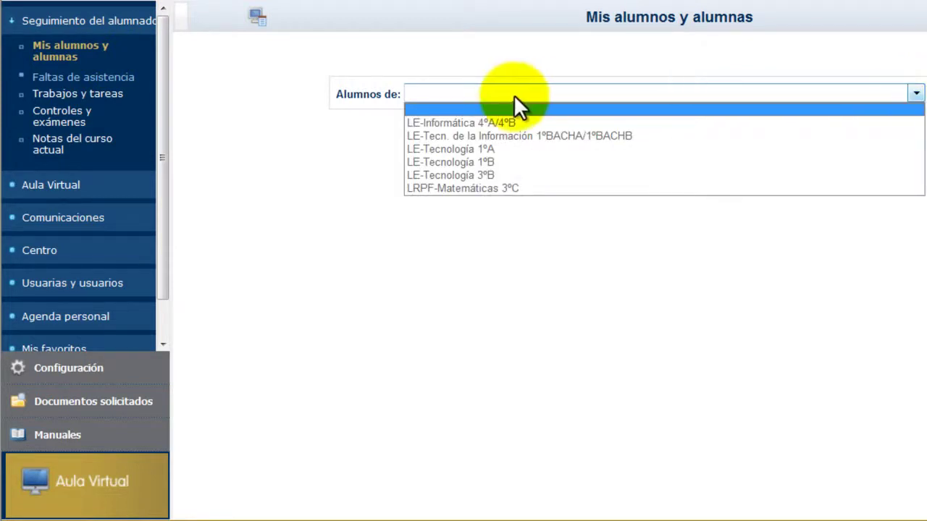
{"action": "left_click", "coordinate": [486, 149]}
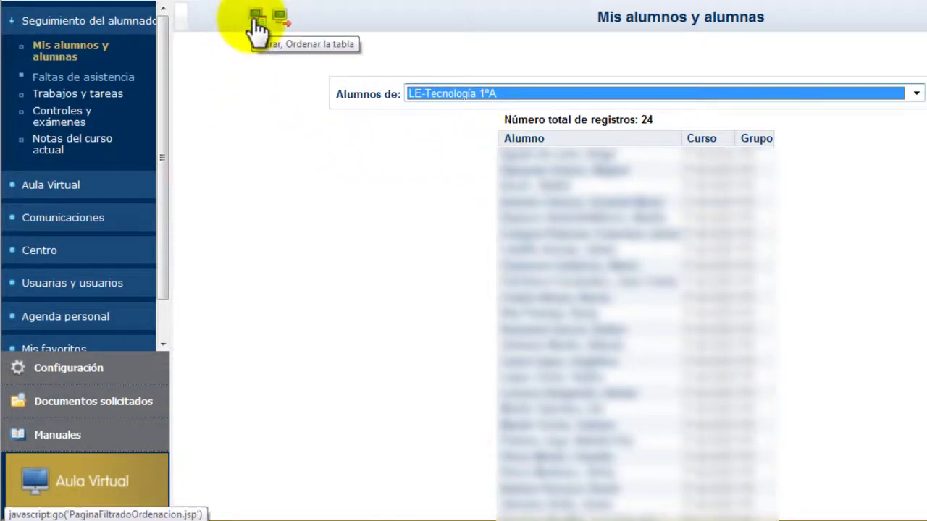
{"action": "left_click", "coordinate": [283, 31]}
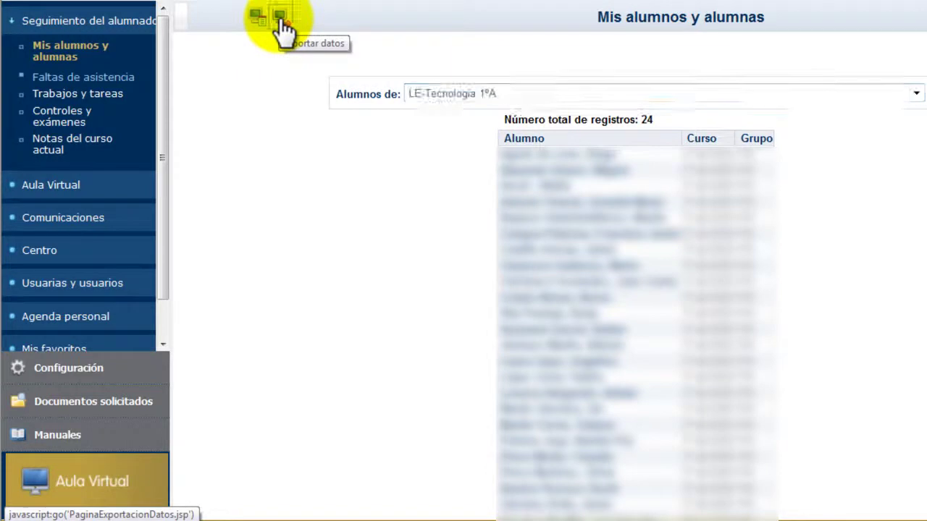
{"action": "left_click", "coordinate": [283, 31]}
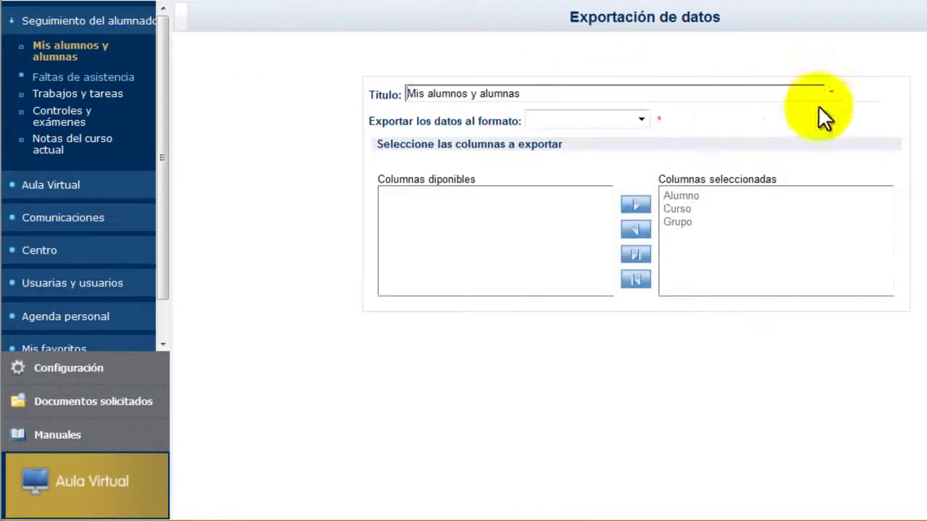
- Export the list as Hoja Microsoft Excel with only the Alumno column, then open RegMisAlu.xls
{"action": "left_click", "coordinate": [641, 119]}
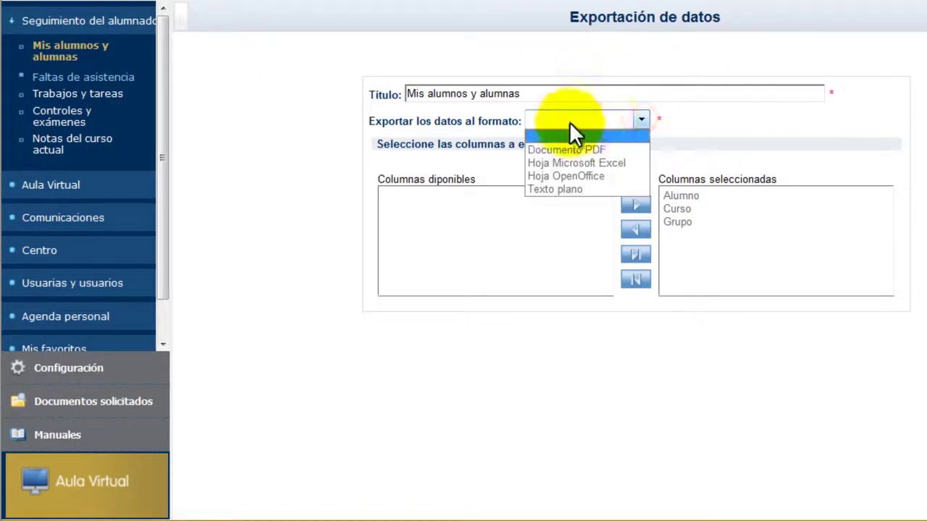
{"action": "left_click", "coordinate": [568, 160]}
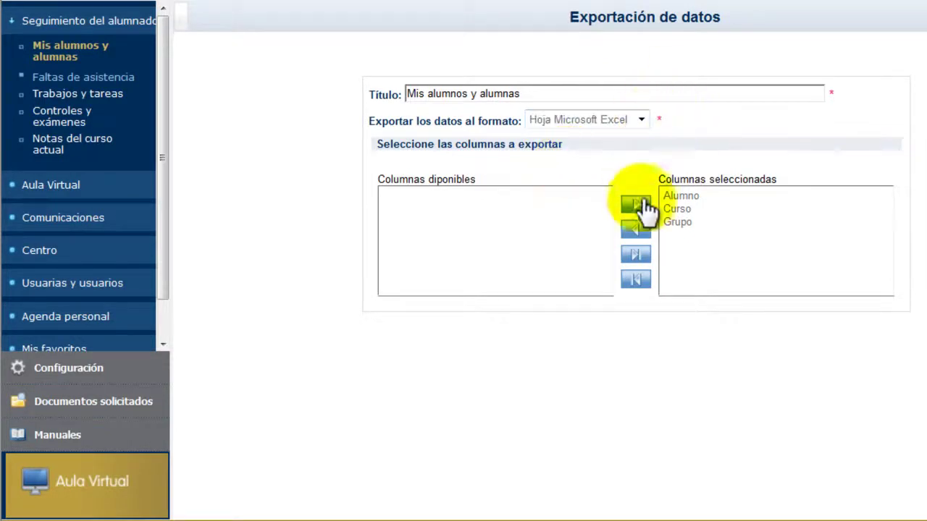
{"action": "left_click", "coordinate": [674, 208]}
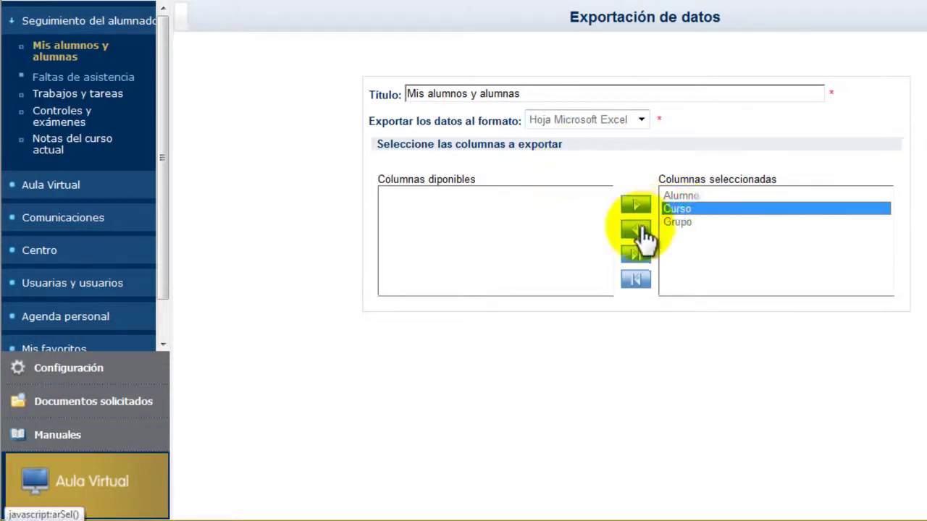
{"action": "left_click", "coordinate": [636, 229]}
{"action": "left_click", "coordinate": [677, 212]}
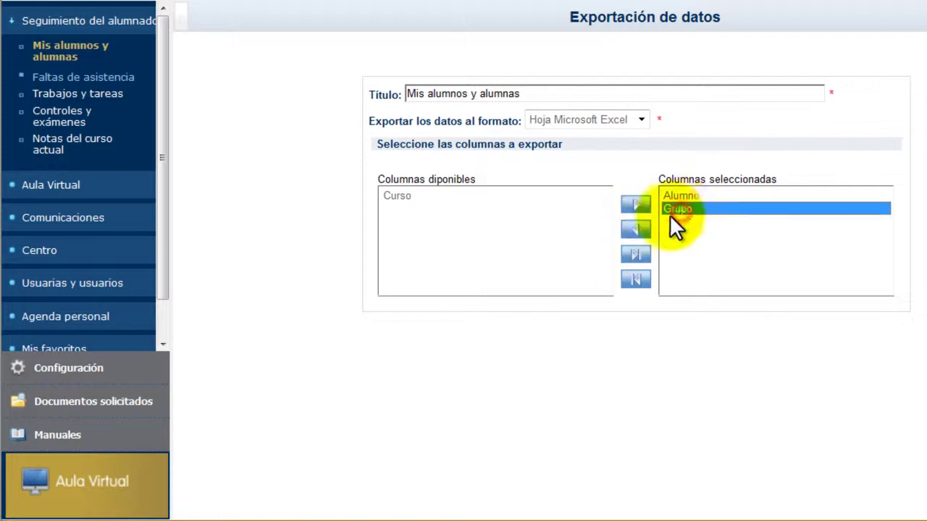
{"action": "left_click", "coordinate": [635, 228]}
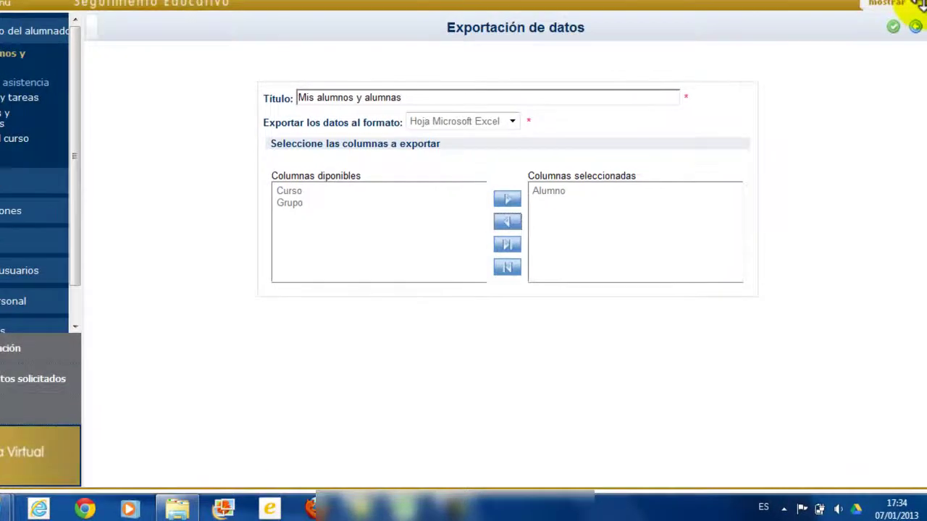
{"action": "left_click", "coordinate": [878, 29]}
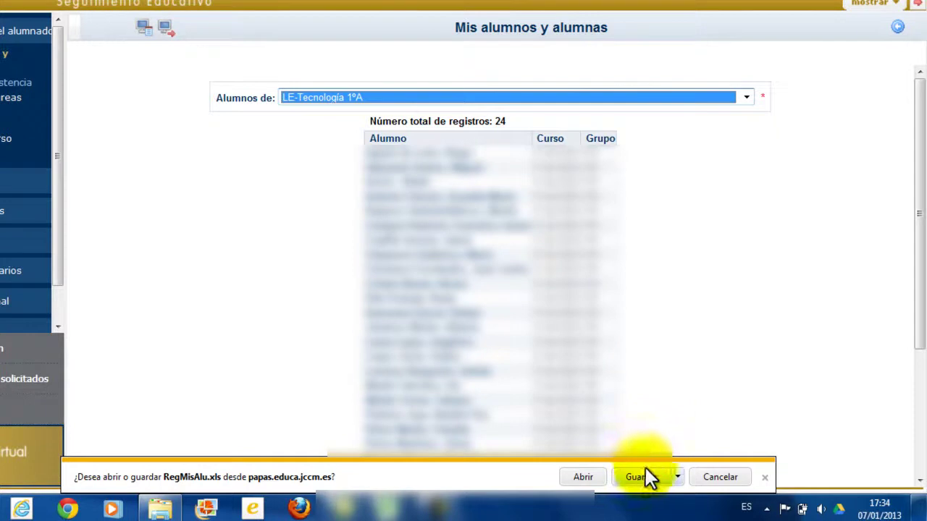
{"action": "left_click", "coordinate": [579, 476]}
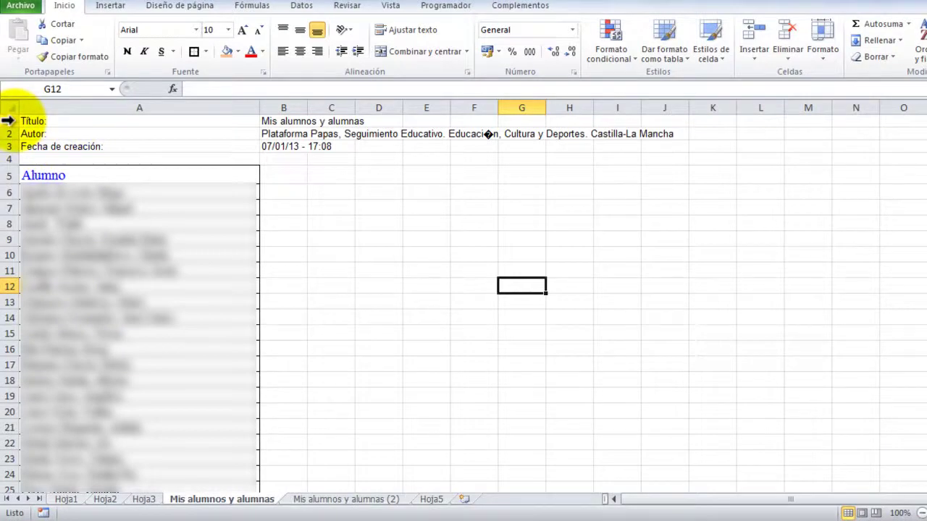
- Delete title rows 1 to 4 above the student list
{"action": "left_click", "coordinate": [9, 121]}
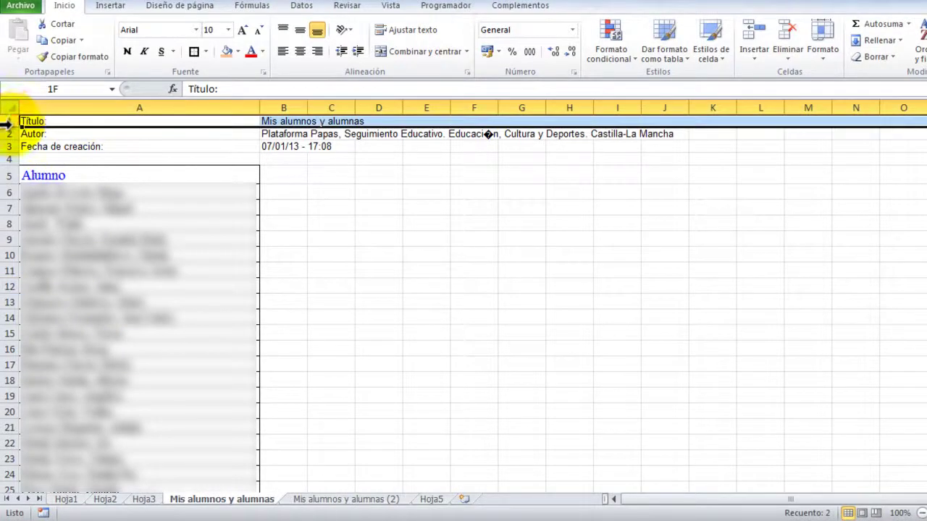
{"action": "left_click_drag", "start_coordinate": [7, 123], "coordinate": [6, 154]}
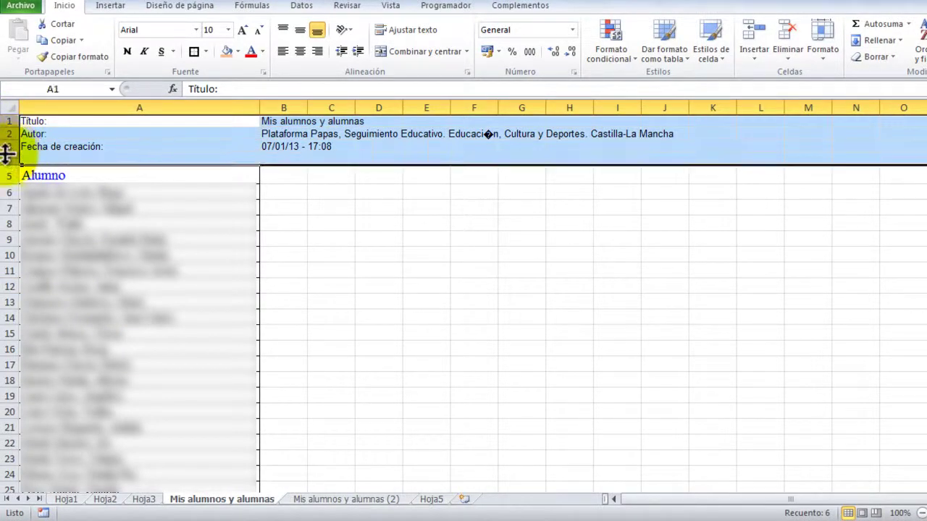
{"action": "right_click", "coordinate": [7, 155]}
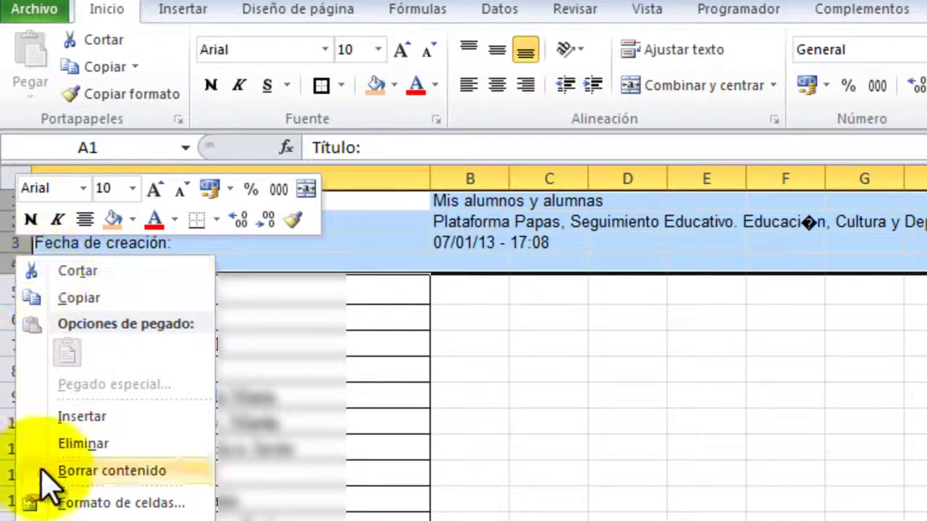
{"action": "left_click", "coordinate": [79, 444]}
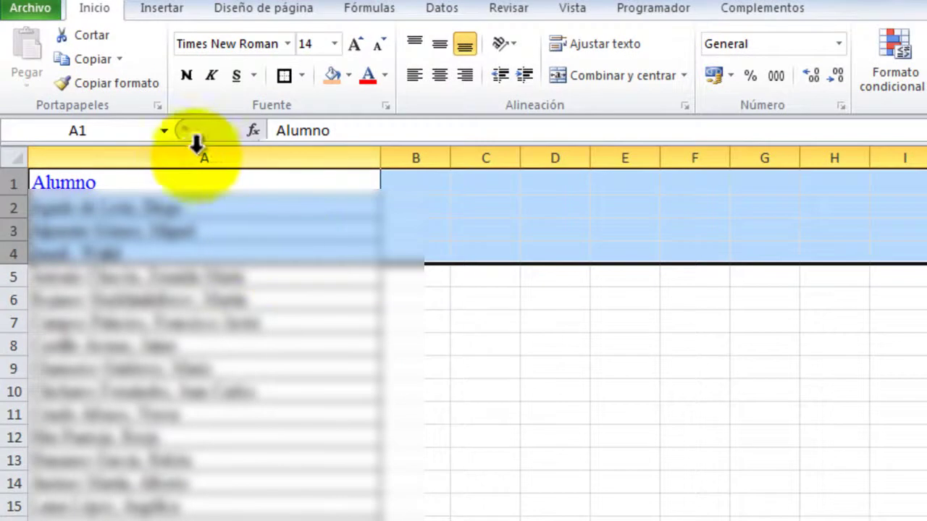
- Insert a blank column A before the Alumno names
{"action": "left_click", "coordinate": [174, 154]}
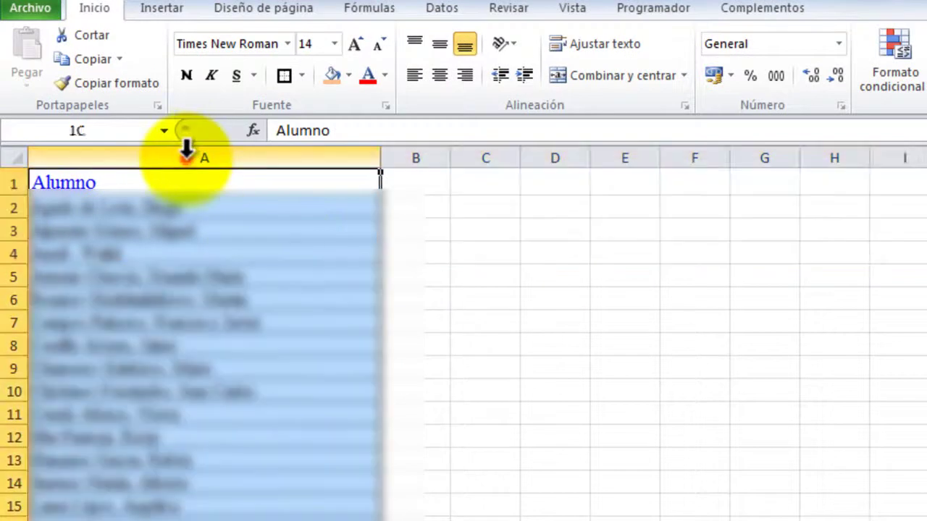
{"action": "right_click", "coordinate": [141, 155]}
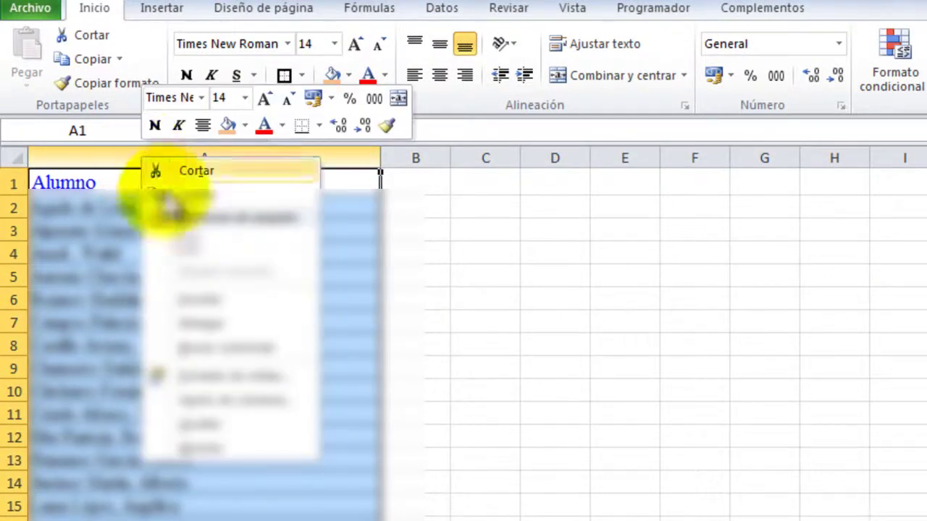
{"action": "left_click", "coordinate": [202, 298]}
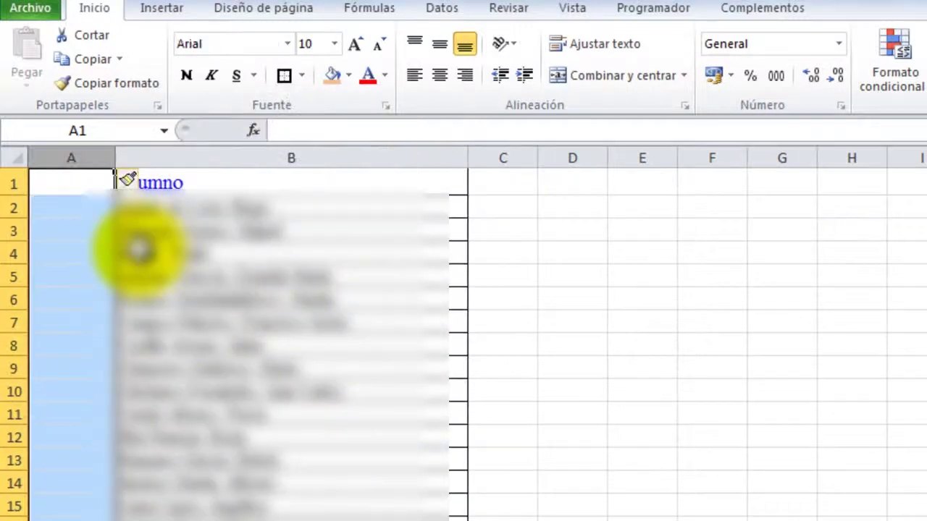
- Enter 'Nº Orden' in A1 and copy the Alumno heading's format onto it
{"action": "left_click", "coordinate": [84, 186]}
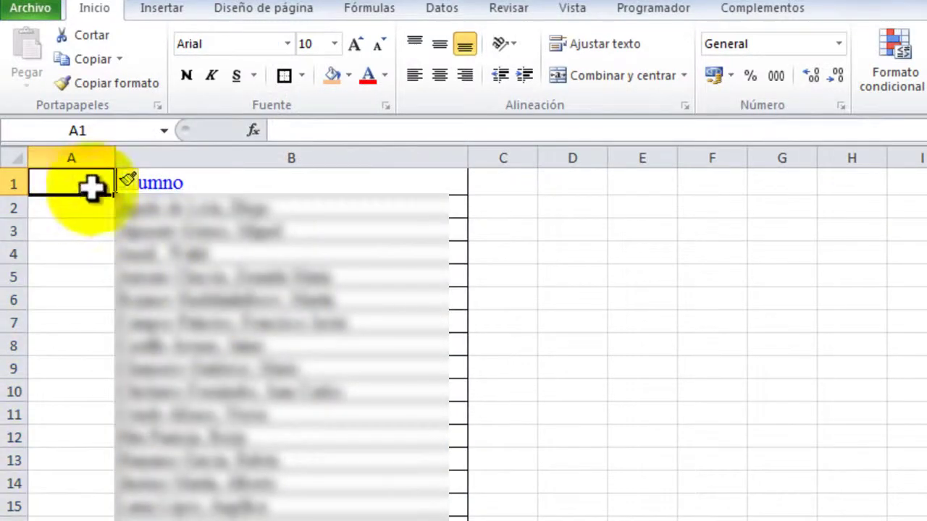
{"action": "left_click", "coordinate": [330, 182]}
{"action": "left_click", "coordinate": [88, 185]}
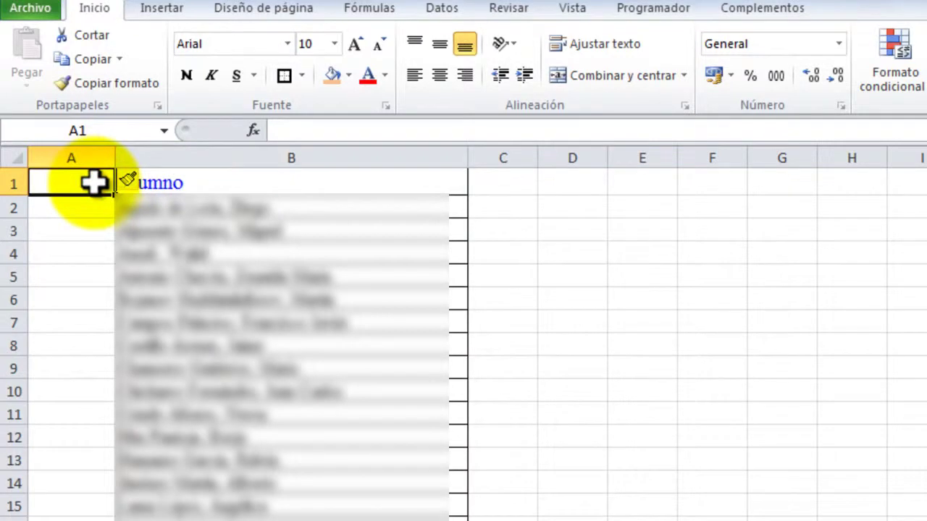
{"action": "type", "text": "Nº Orden"}
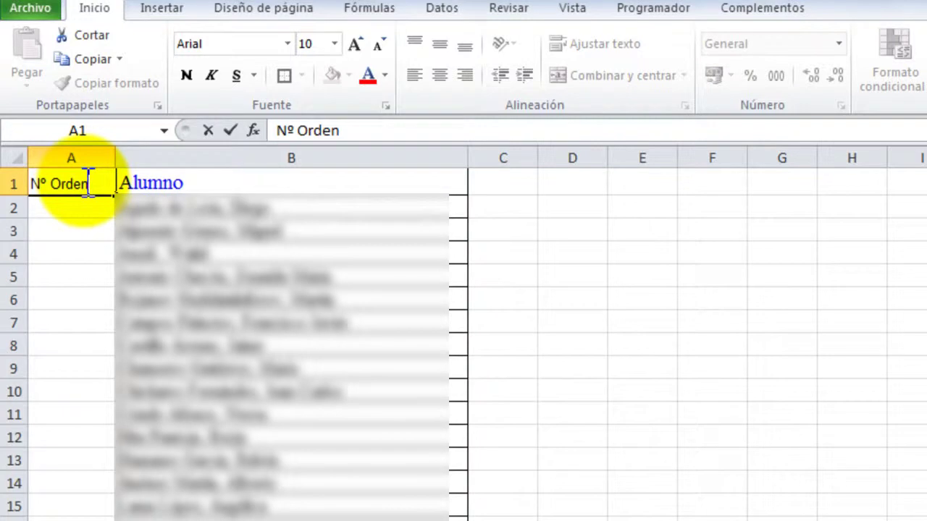
{"action": "left_click", "coordinate": [139, 183]}
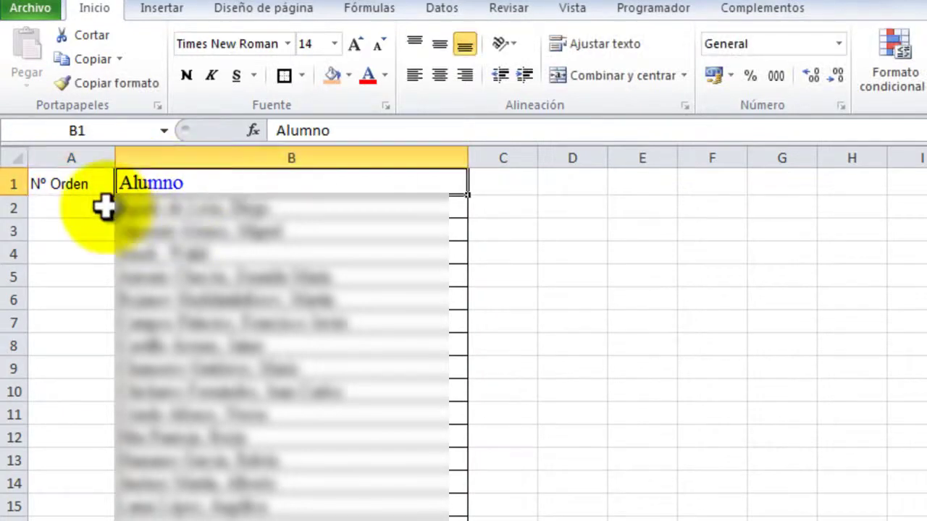
{"action": "left_click", "coordinate": [109, 83]}
{"action": "left_click", "coordinate": [73, 183]}
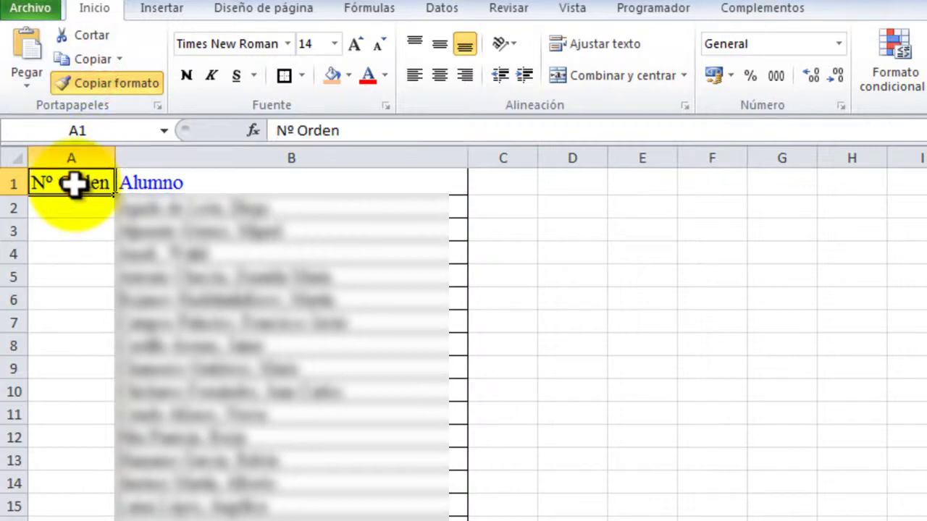
- Enter 1 and 2 in A2:A3 and fill the series down to 24
{"action": "left_click", "coordinate": [79, 207]}
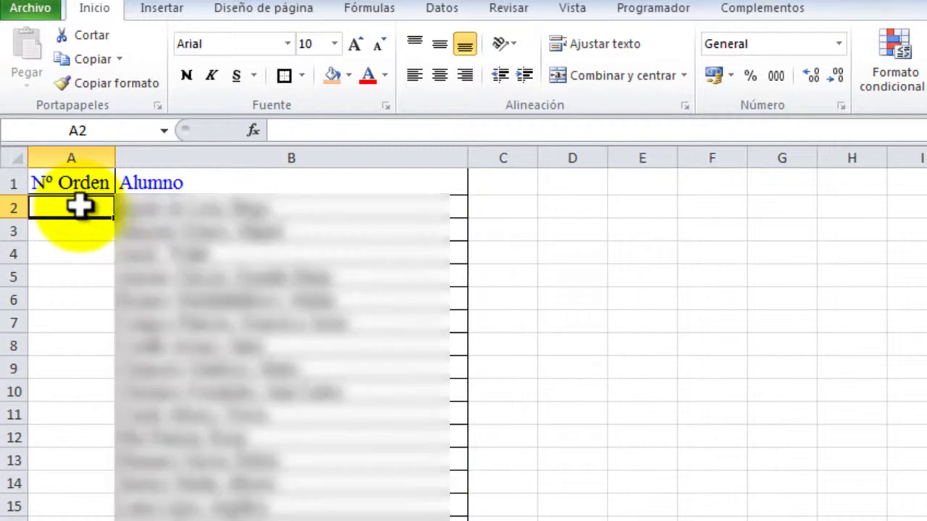
{"action": "type", "text": "1"}
{"action": "key", "text": "Return"}
{"action": "type", "text": "2"}
{"action": "key", "text": "Return"}
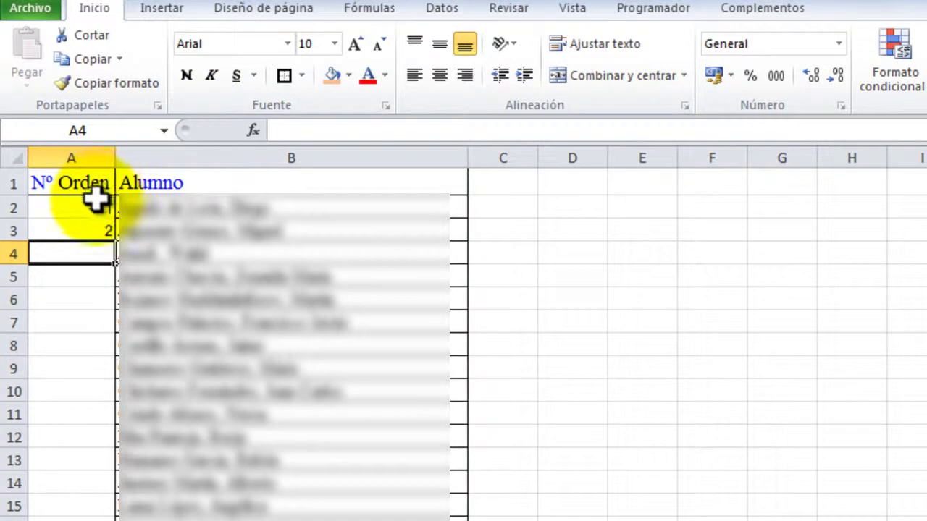
{"action": "left_click_drag", "start_coordinate": [95, 203], "coordinate": [94, 229]}
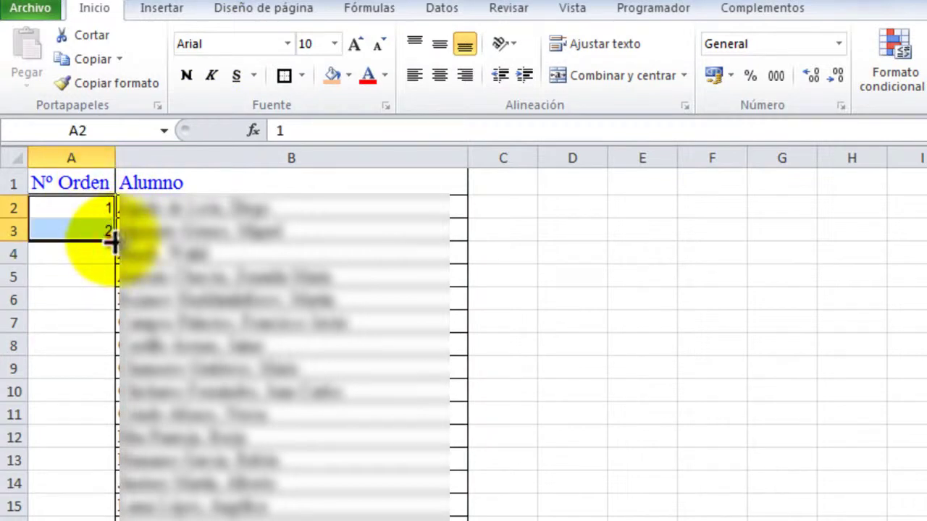
{"action": "left_click_drag", "start_coordinate": [114, 242], "coordinate": [97, 520]}
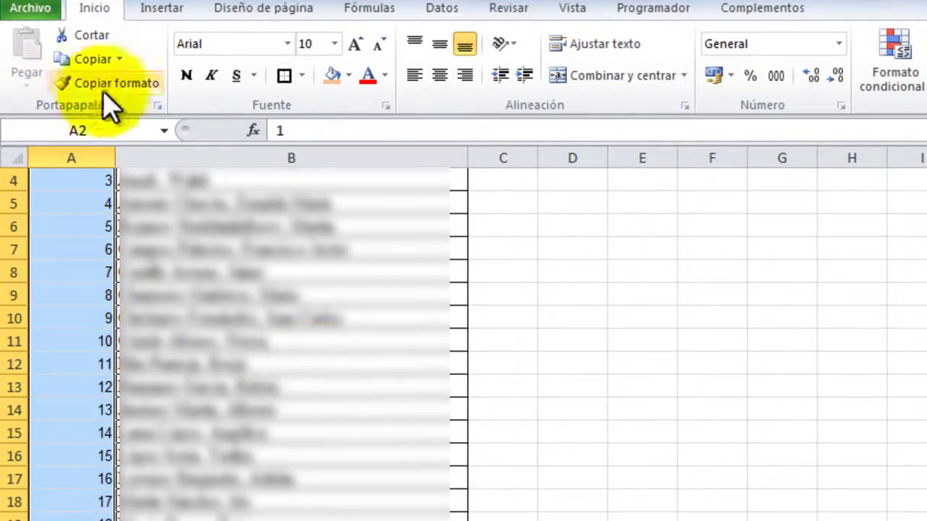
- Make the order numbers bold and centred horizontally and vertically
{"action": "left_click", "coordinate": [187, 75]}
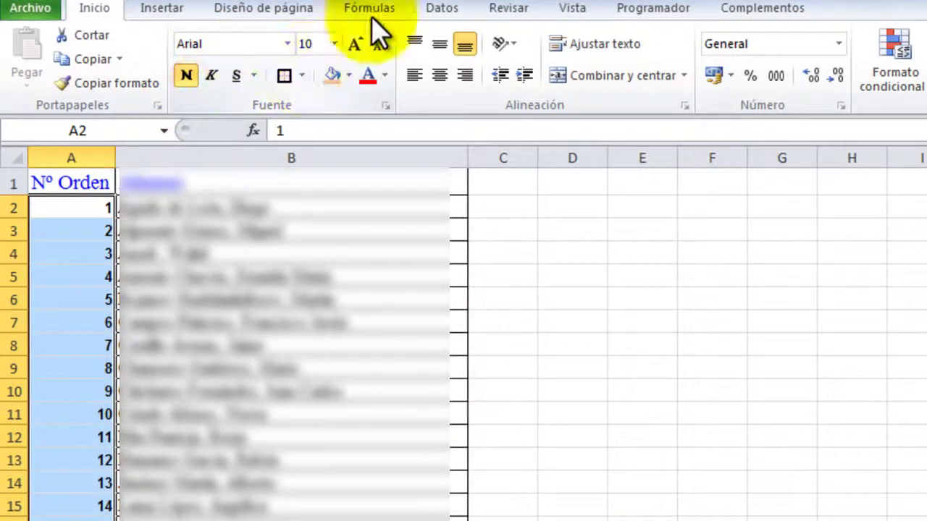
{"action": "left_click", "coordinate": [440, 45]}
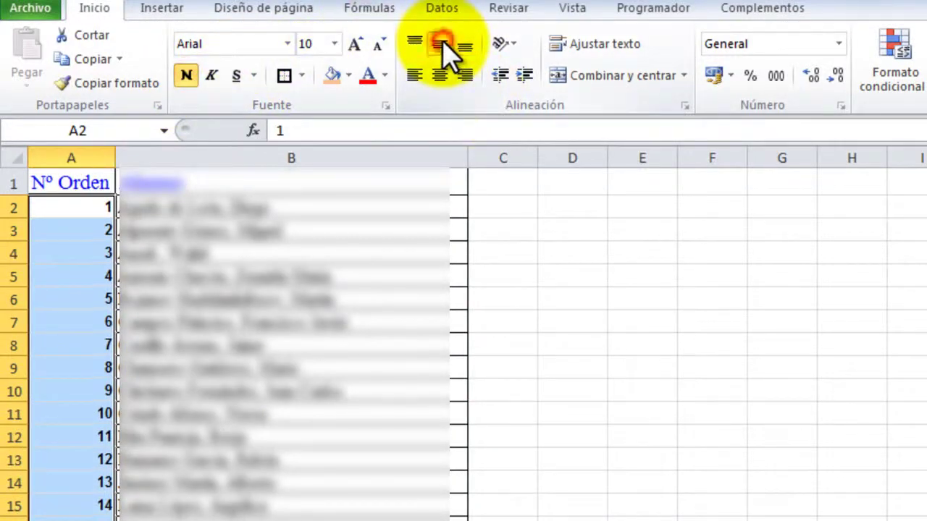
{"action": "left_click", "coordinate": [440, 76]}
{"action": "left_click", "coordinate": [637, 393]}
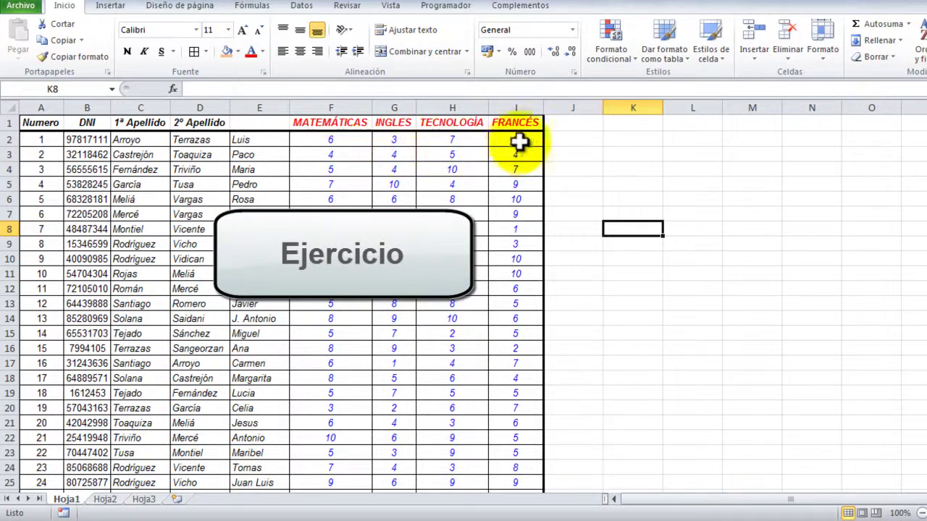
- Select the maths, English, technology and French grades in F2:I25
{"action": "left_click", "coordinate": [370, 122]}
{"action": "left_click", "coordinate": [389, 121]}
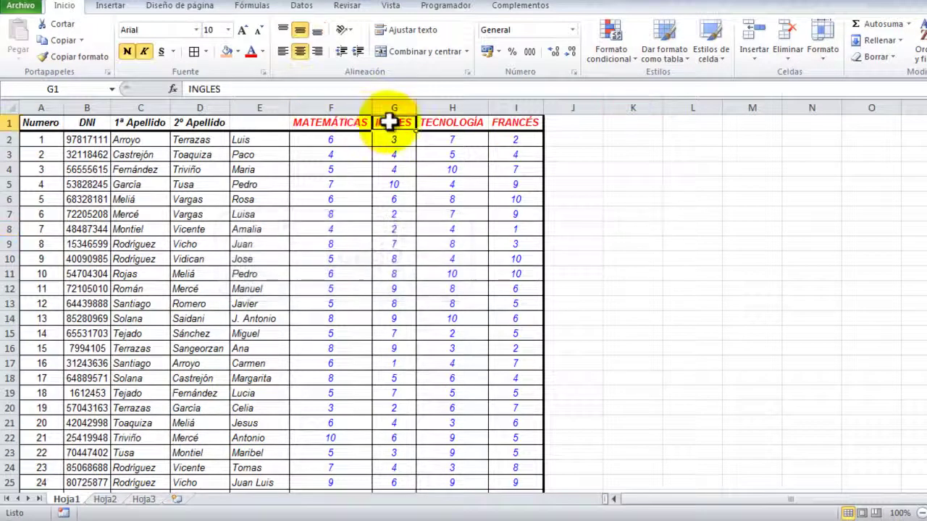
{"action": "left_click", "coordinate": [456, 123]}
{"action": "left_click", "coordinate": [520, 126]}
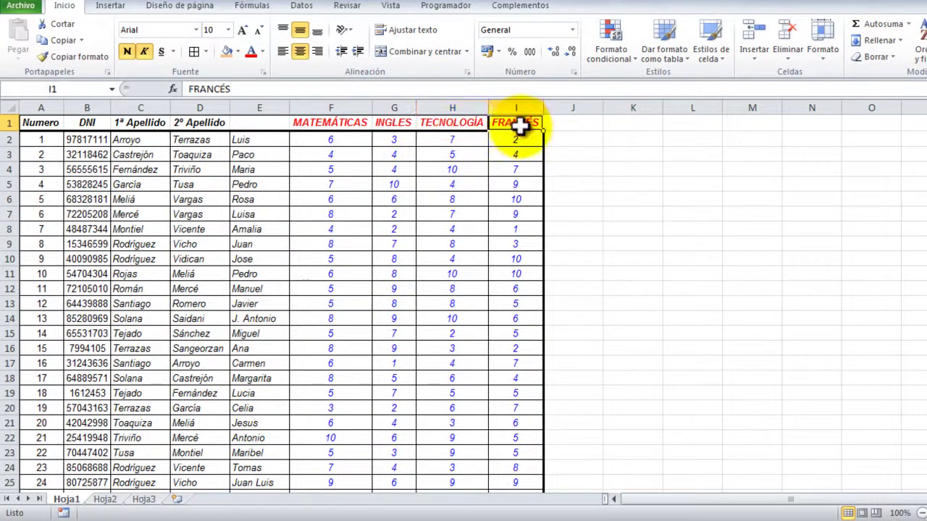
{"action": "left_click", "coordinate": [324, 137]}
{"action": "mouse_move", "coordinate": [325, 138]}
{"action": "left_mouse_down"}
{"action": "mouse_move", "coordinate": [507, 295]}
{"action": "mouse_move", "coordinate": [507, 149]}
{"action": "mouse_move", "coordinate": [507, 487]}
{"action": "left_mouse_up"}
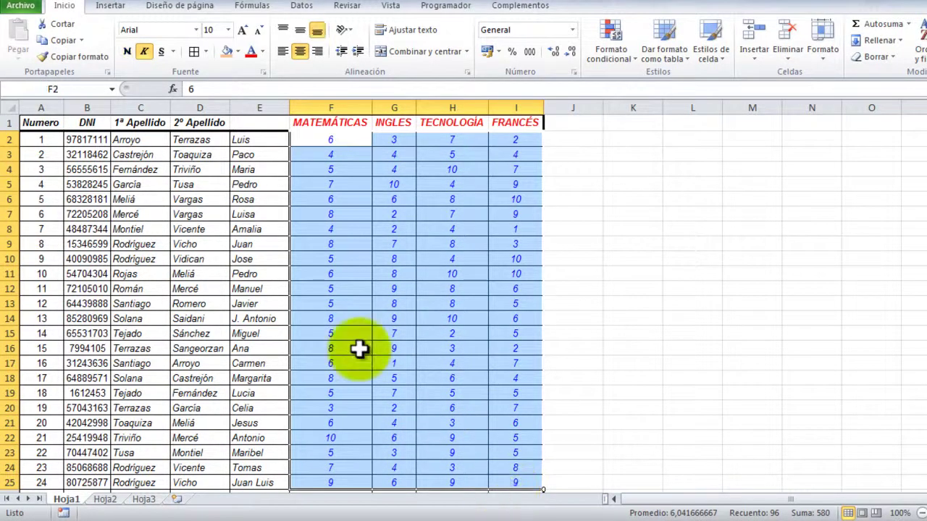
- Change the grades' font style and colour them dark red
{"action": "left_click", "coordinate": [126, 51]}
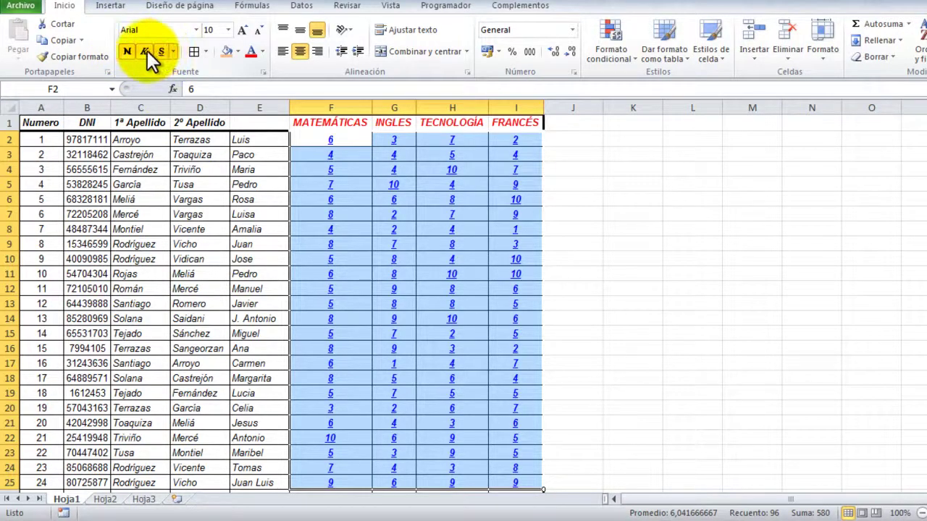
{"action": "left_click", "coordinate": [259, 52]}
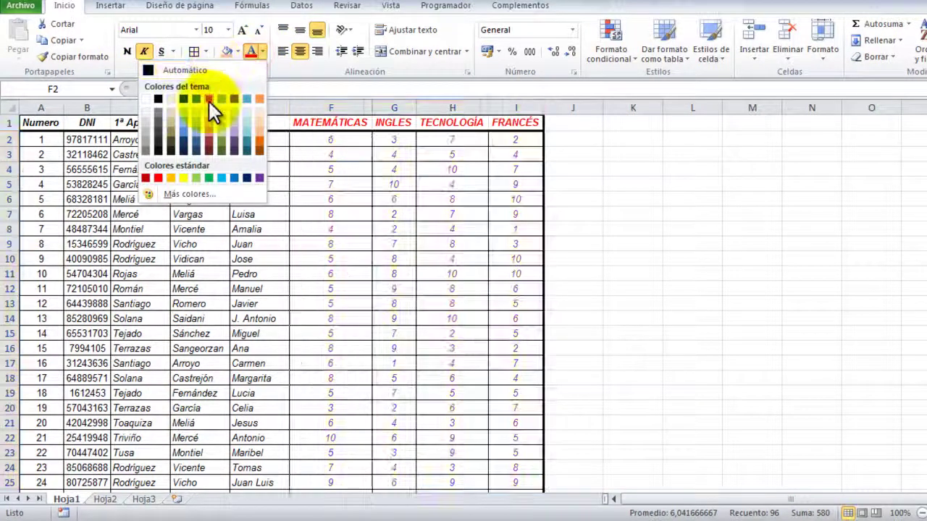
{"action": "left_click", "coordinate": [208, 99]}
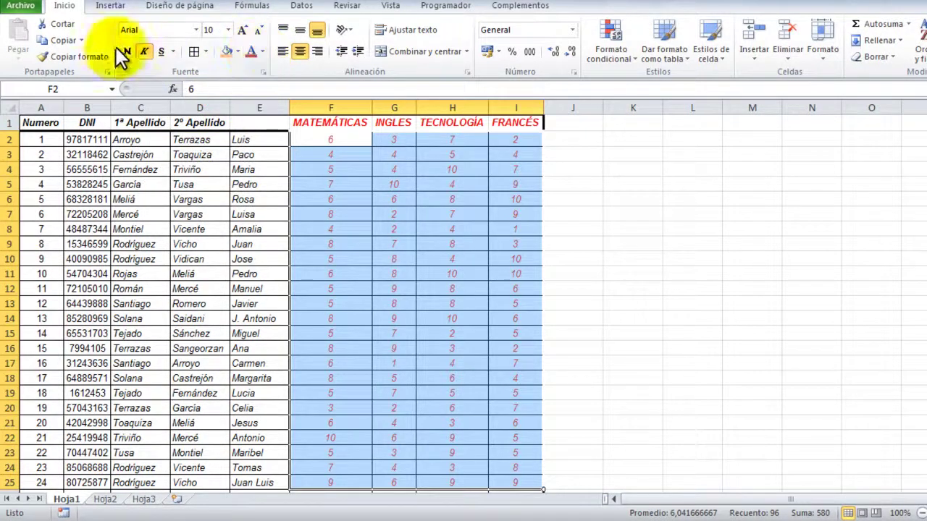
{"action": "left_click", "coordinate": [572, 122]}
- Head column J 'Suma' and enter =F2+G2+H2+I2 in J2, giving 18
{"action": "type", "text": "Suma"}
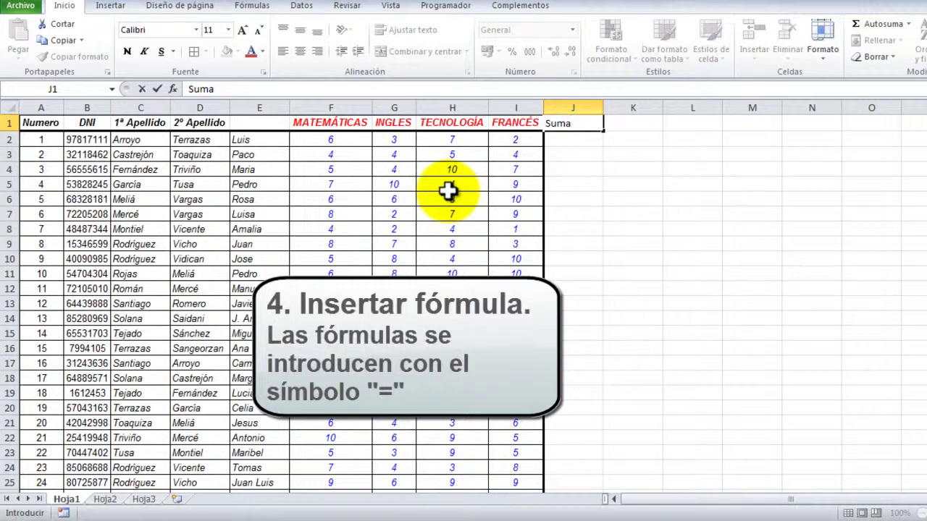
{"action": "key", "text": "Return"}
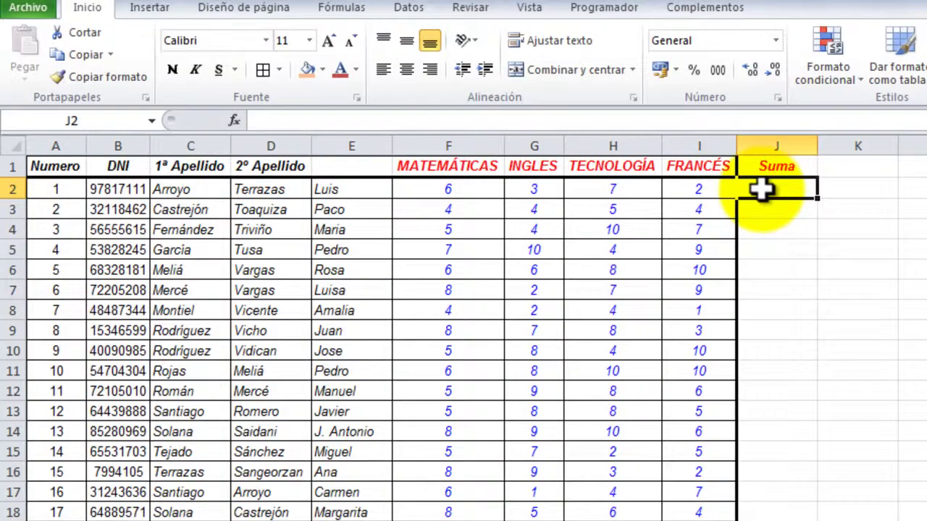
{"action": "type", "text": "="}
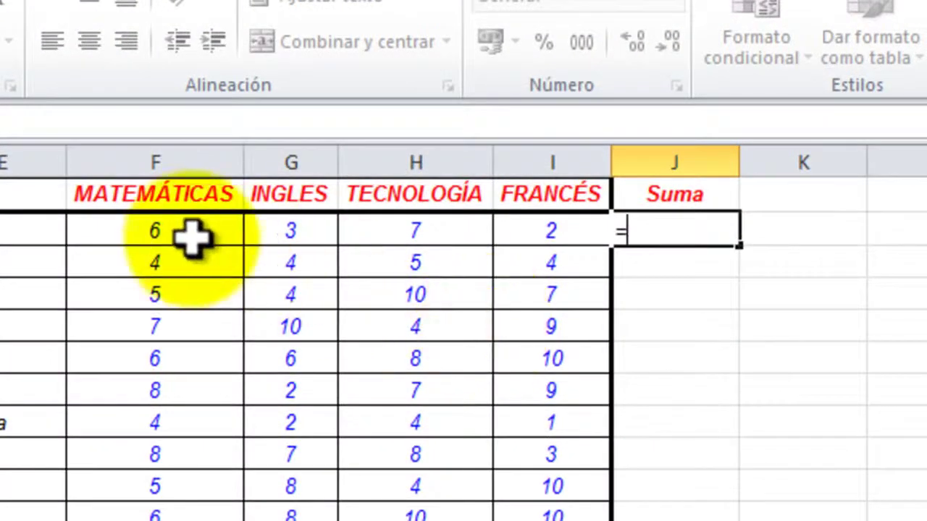
{"action": "left_click", "coordinate": [191, 236]}
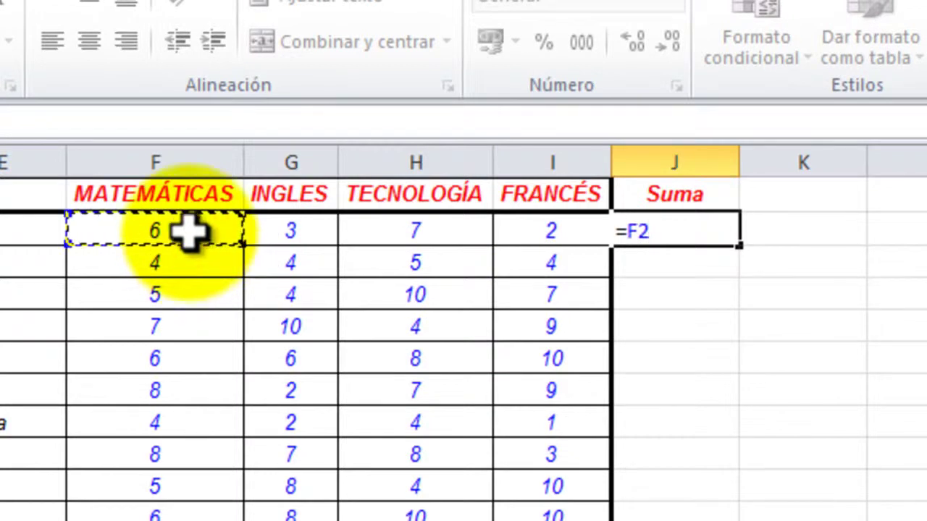
{"action": "left_click", "coordinate": [290, 229]}
{"action": "type", "text": "+"}
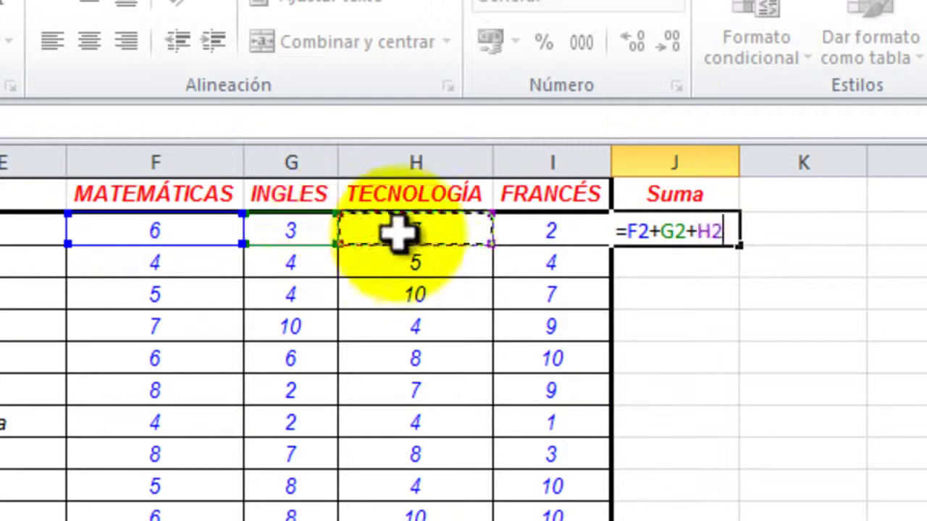
{"action": "left_click", "coordinate": [395, 232]}
{"action": "type", "text": "+"}
{"action": "left_click", "coordinate": [569, 230]}
{"action": "type", "text": "+"}
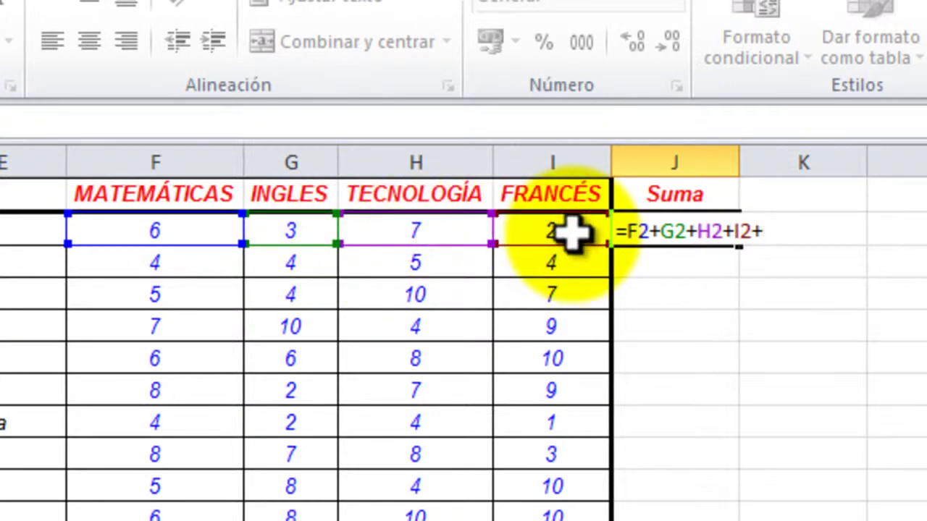
{"action": "key", "text": "BackSpace"}
{"action": "key", "text": "Return"}
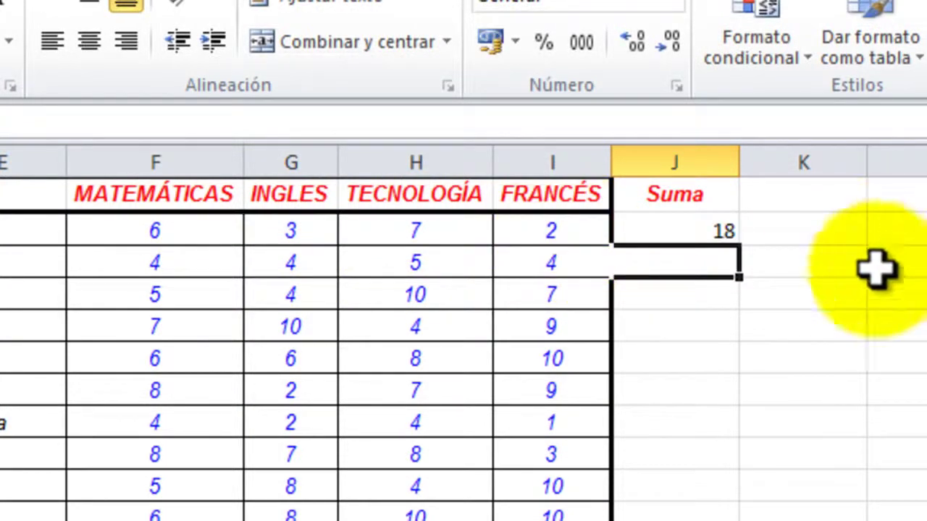
- Type the Media heading in K1 and enter =J2/4 in K2
{"action": "left_click", "coordinate": [772, 194]}
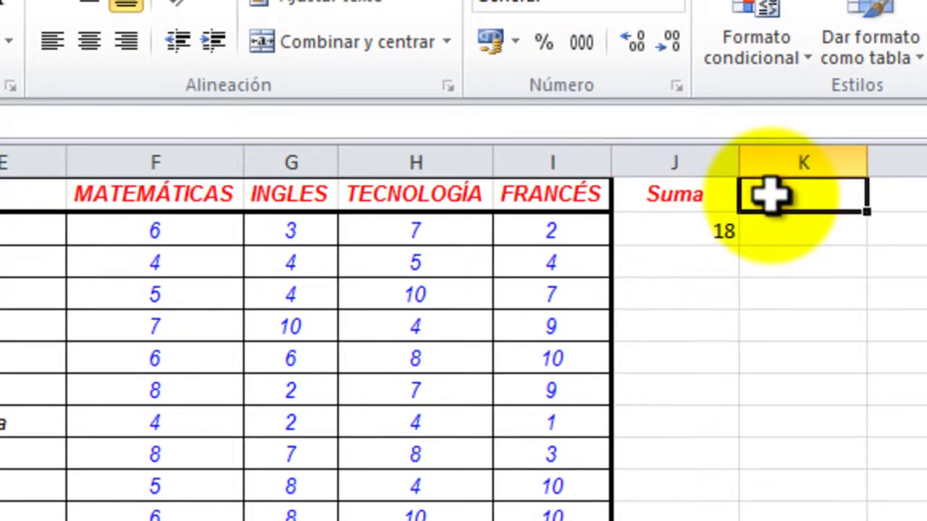
{"action": "type", "text": "Media"}
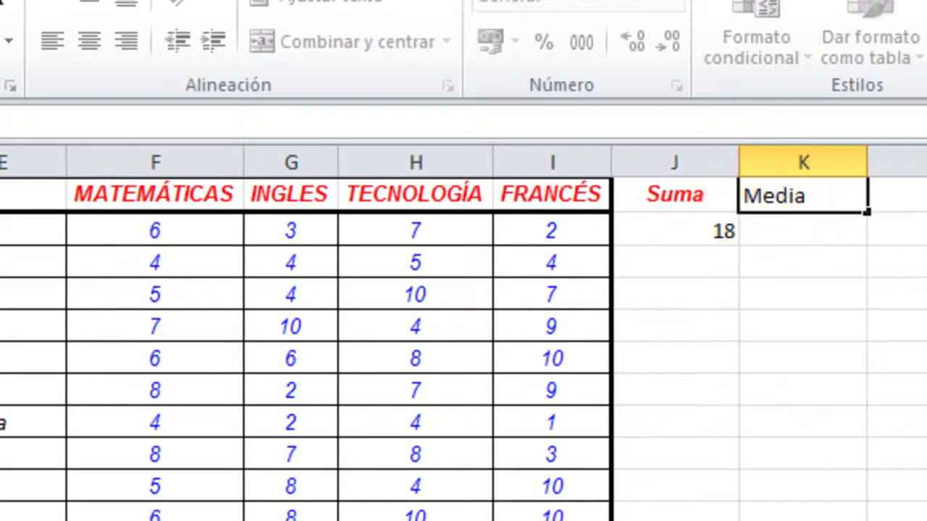
{"action": "left_click", "coordinate": [796, 229]}
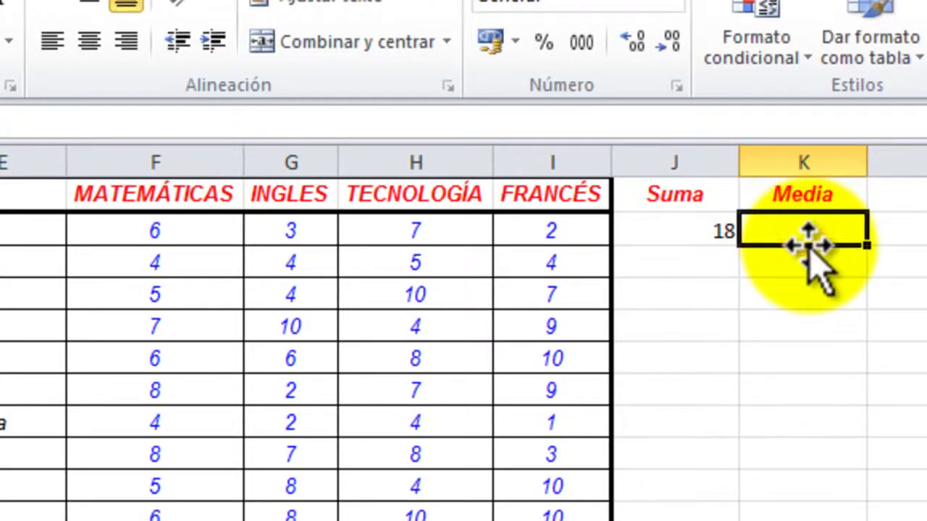
{"action": "type", "text": "="}
{"action": "left_click", "coordinate": [686, 234]}
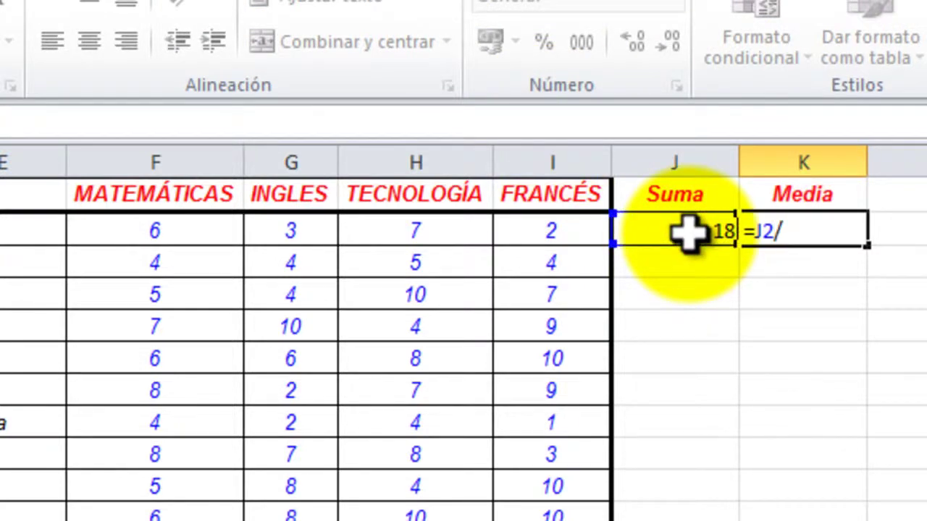
{"action": "key", "text": "Return"}
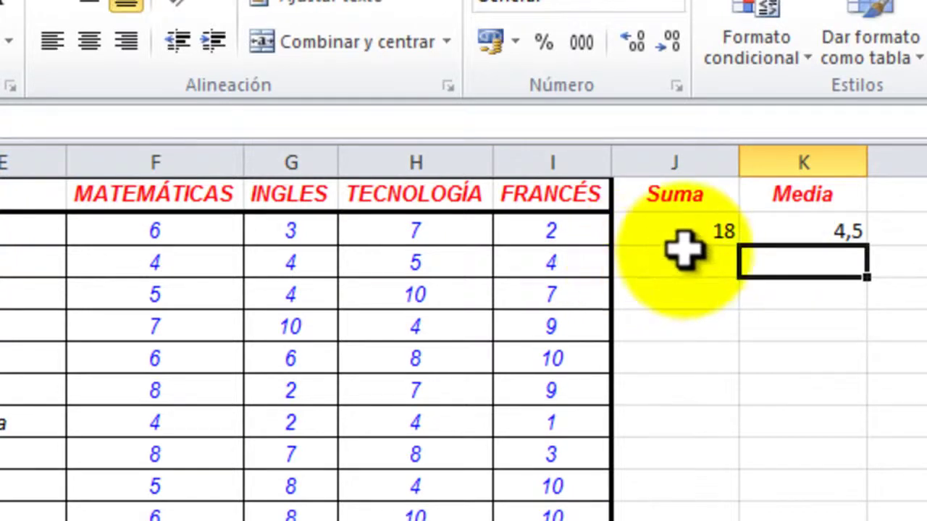
- Change the English grade in G2 and check that Suma and Media update
{"action": "left_click", "coordinate": [691, 231]}
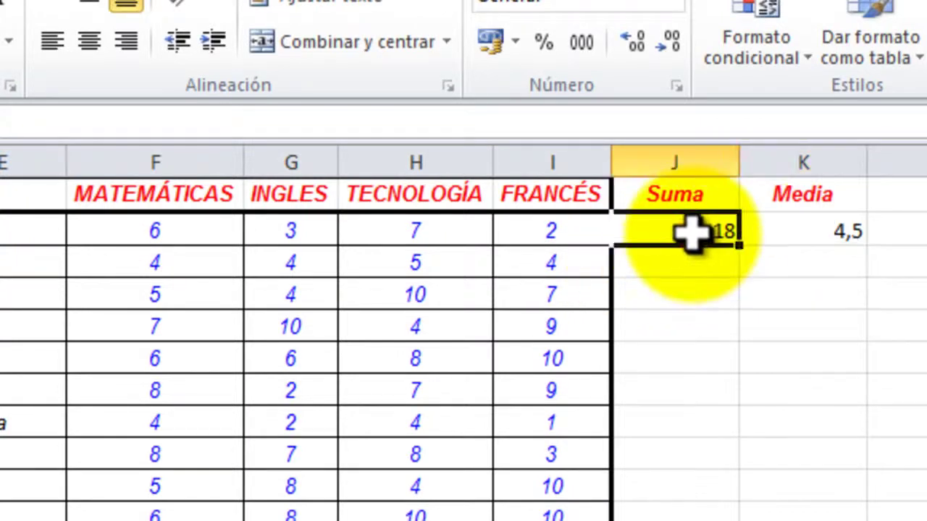
{"action": "left_click", "coordinate": [292, 231]}
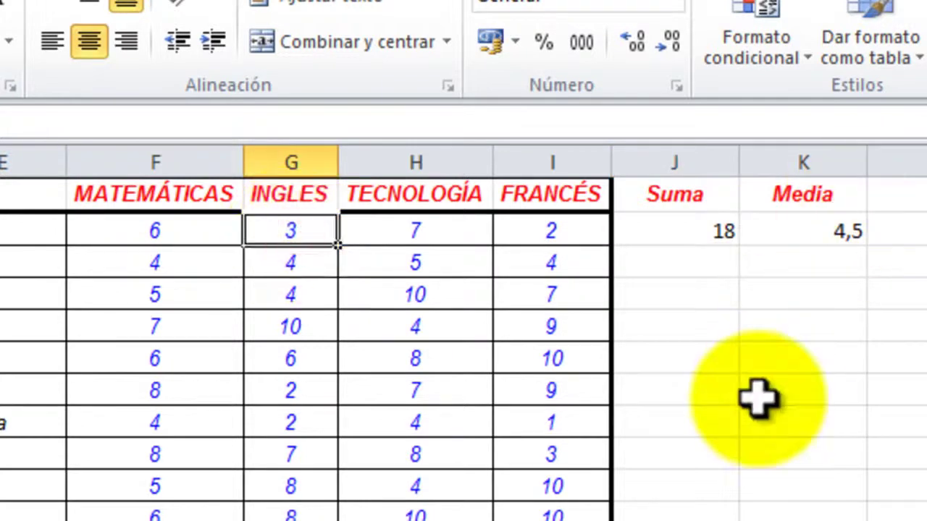
{"action": "type", "text": "4"}
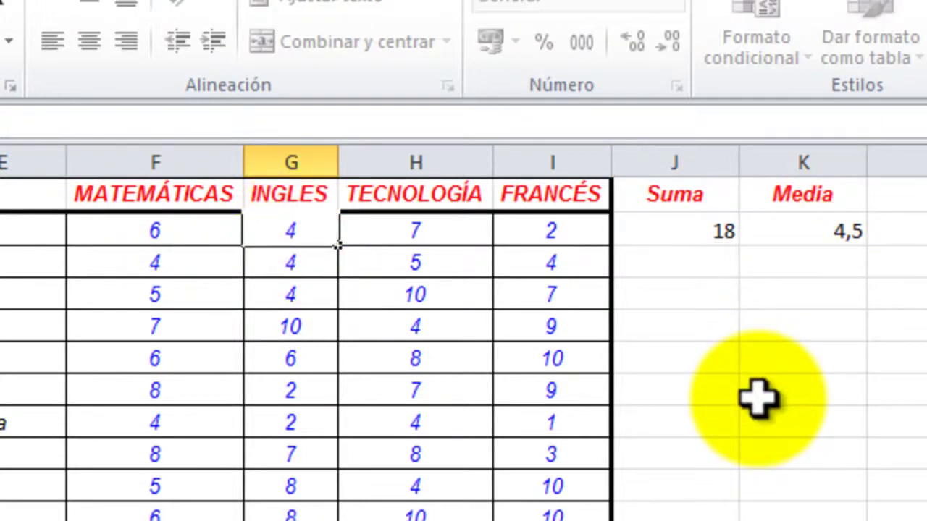
{"action": "key", "text": "Return"}
{"action": "left_click", "coordinate": [300, 230]}
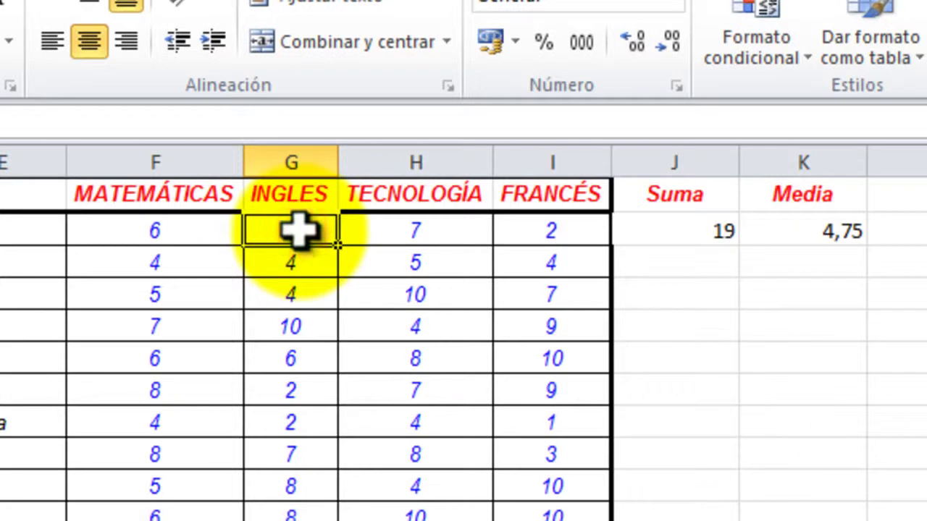
{"action": "key", "text": "BackSpace"}
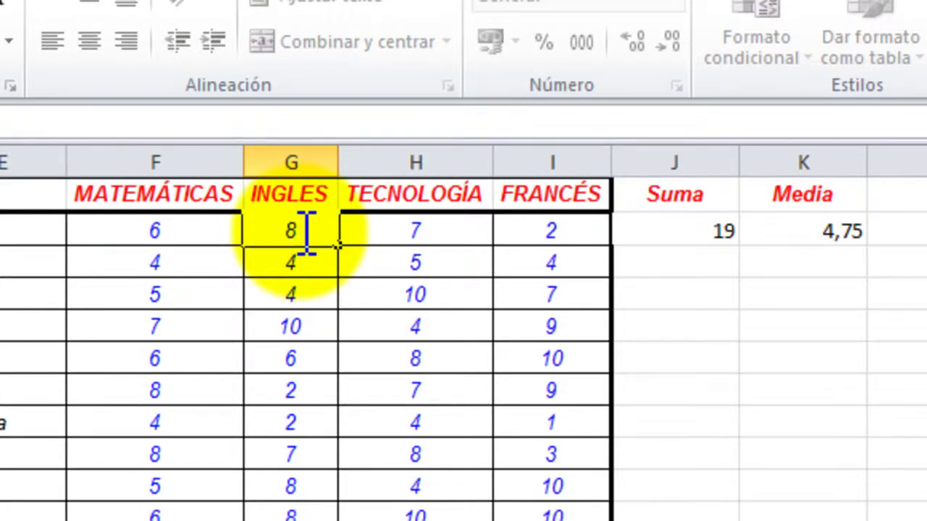
{"action": "key", "text": "Return"}
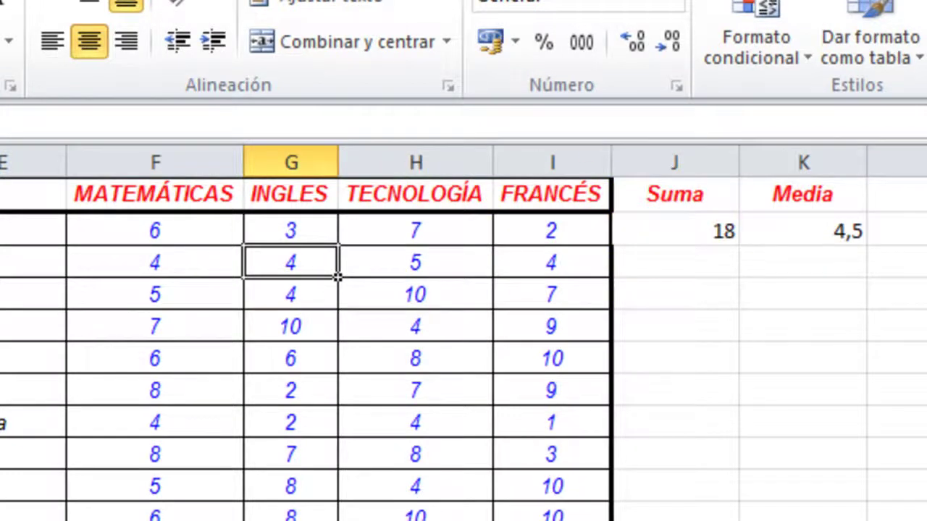
{"action": "left_click", "coordinate": [584, 140]}
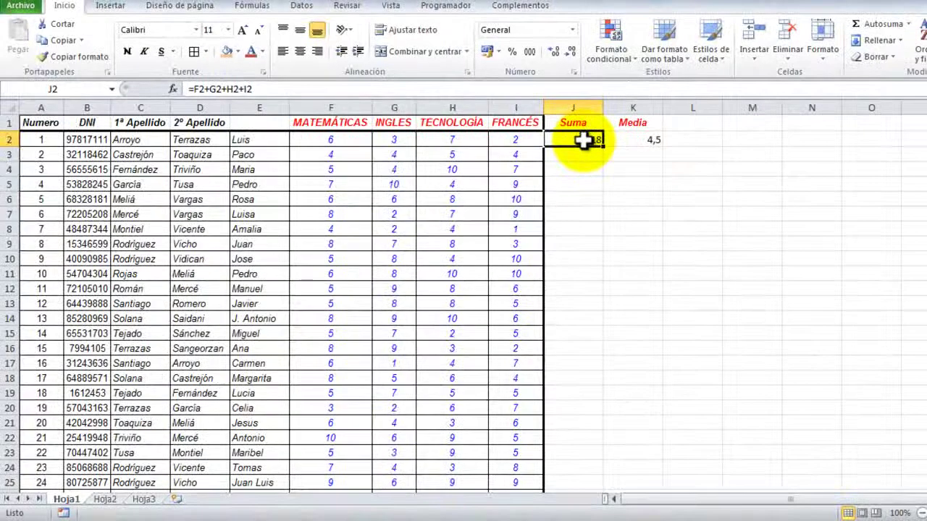
{"action": "left_click", "coordinate": [275, 89]}
{"action": "left_click", "coordinate": [210, 88]}
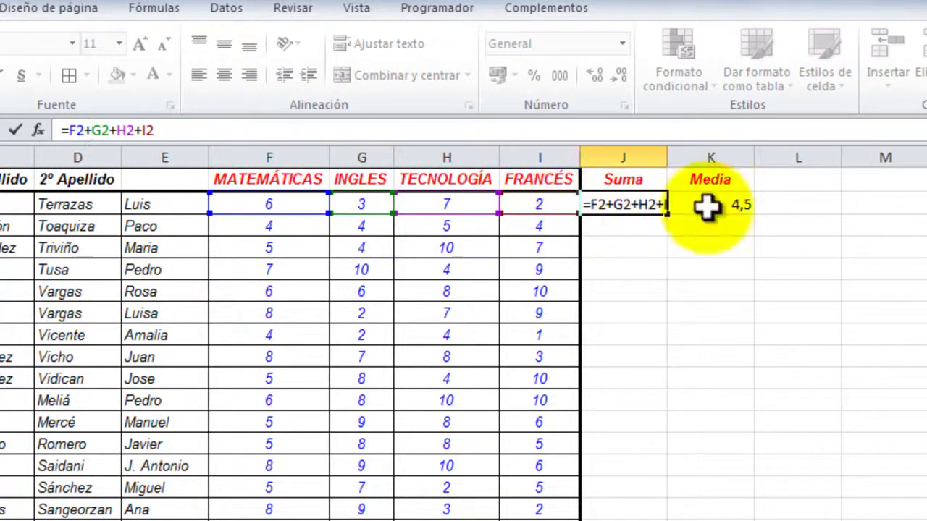
{"action": "key", "text": "ctrl+Return"}
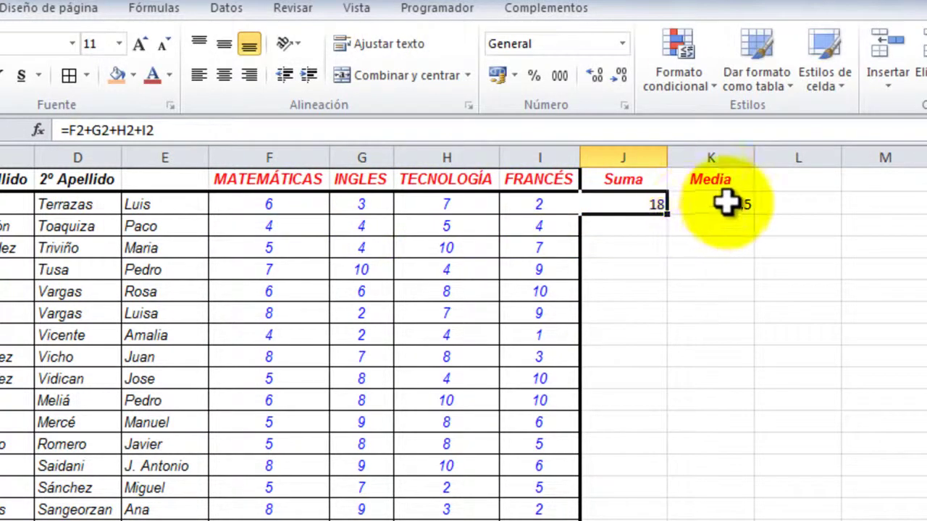
{"action": "left_click", "coordinate": [725, 204]}
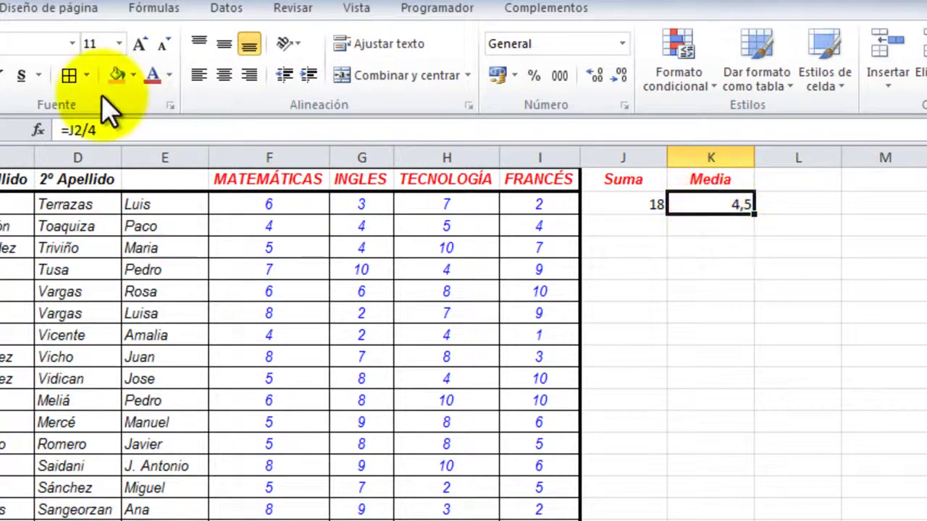
{"action": "left_click", "coordinate": [87, 131]}
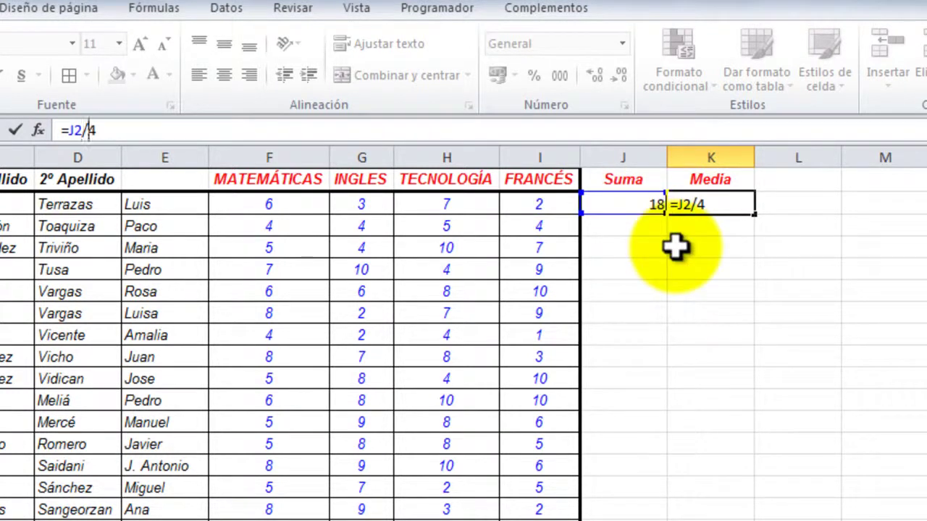
{"action": "key", "text": "Return"}
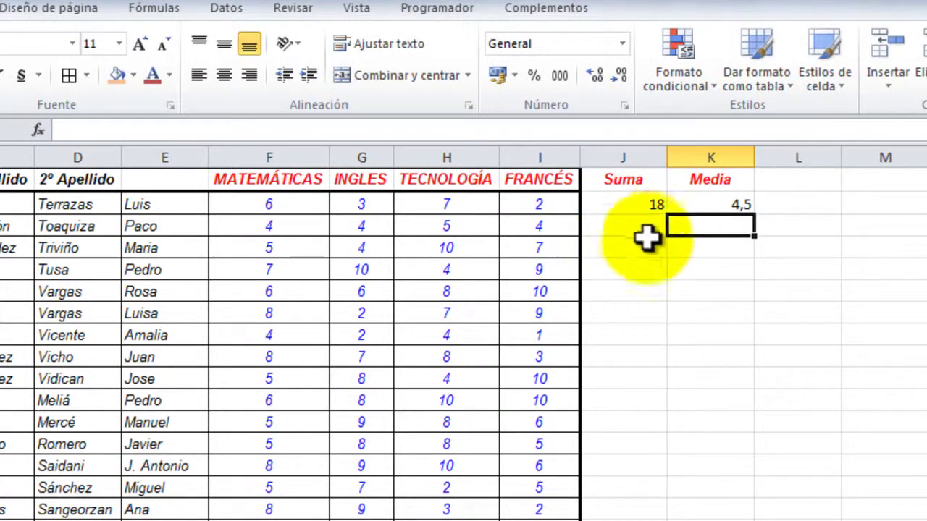
{"action": "left_click", "coordinate": [652, 206]}
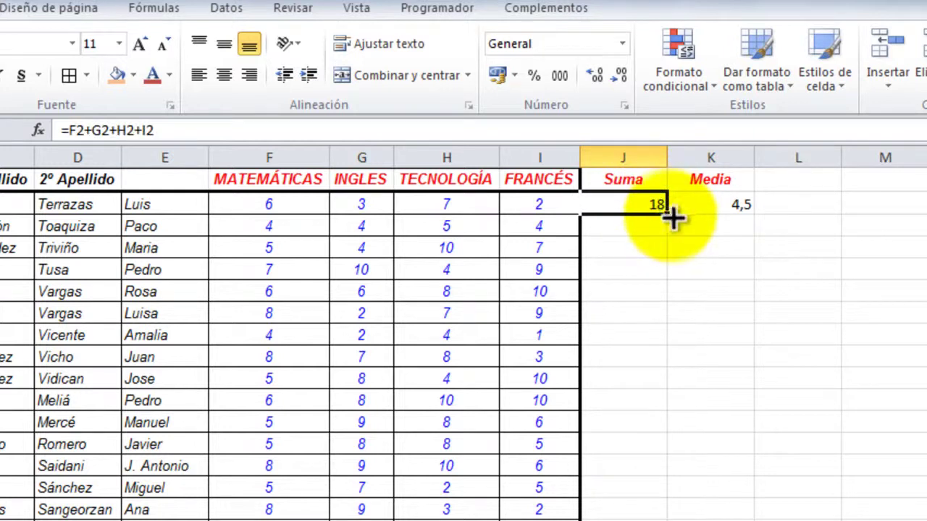
{"action": "left_click_drag", "start_coordinate": [669, 216], "coordinate": [659, 381]}
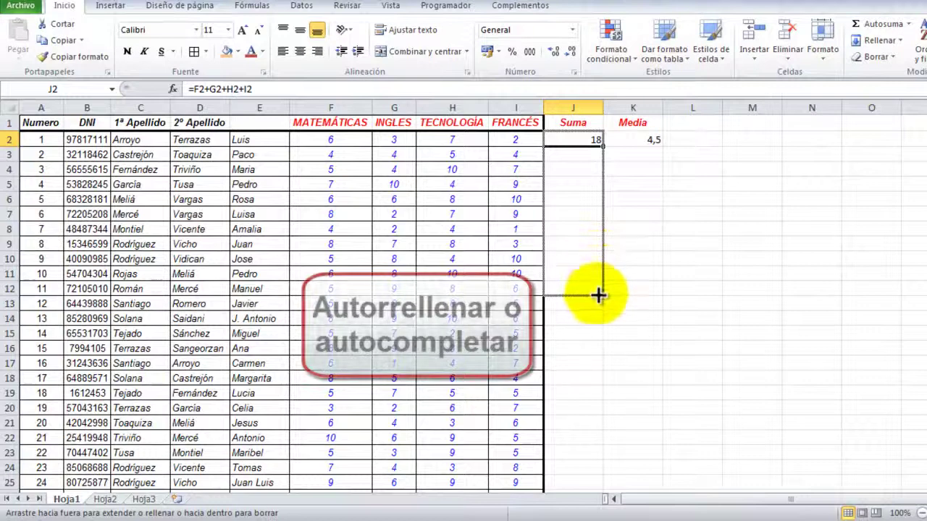
- Fill the J2 sum formula down to J26 and check the shifted references in J3 and J4
{"action": "left_click_drag", "start_coordinate": [633, 330], "coordinate": [612, 472]}
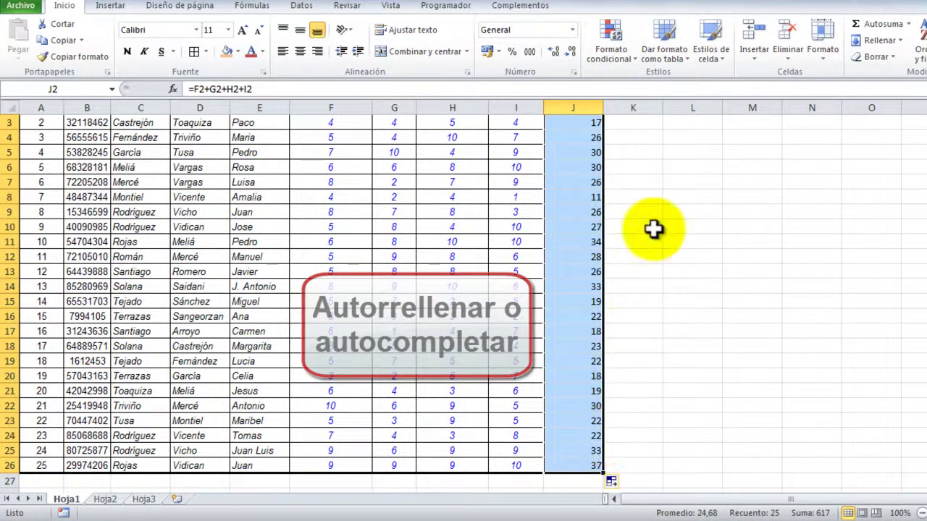
{"action": "scroll", "coordinate": [648, 228], "scroll_direction": "up", "scroll_amount": 1}
{"action": "left_click", "coordinate": [580, 154]}
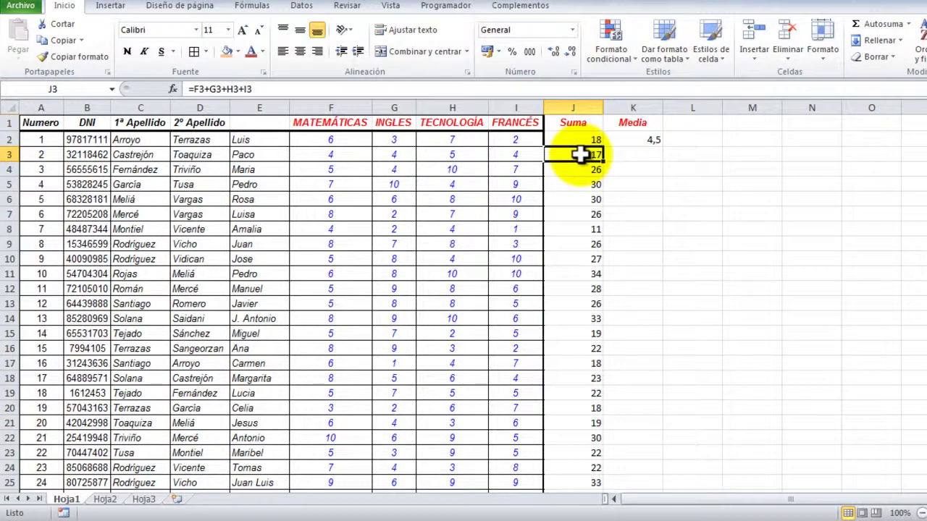
{"action": "left_click", "coordinate": [227, 88]}
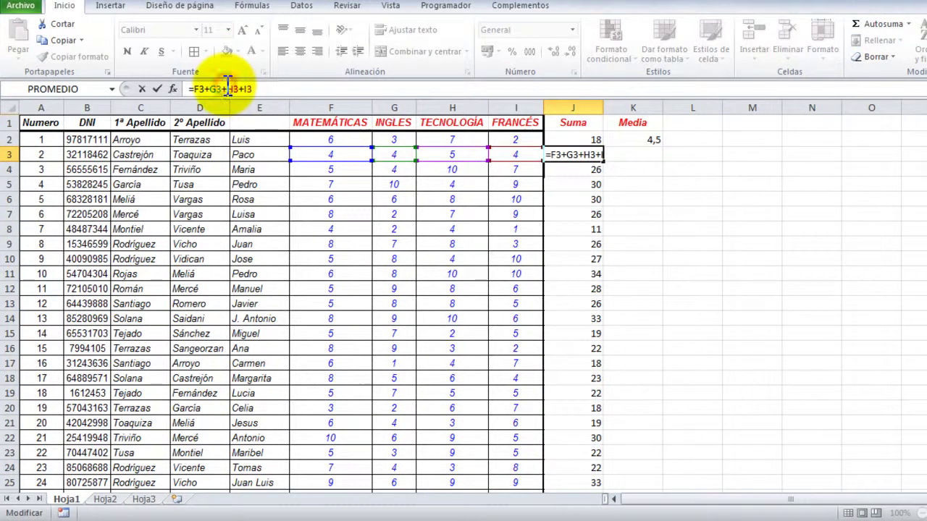
{"action": "left_click", "coordinate": [576, 170]}
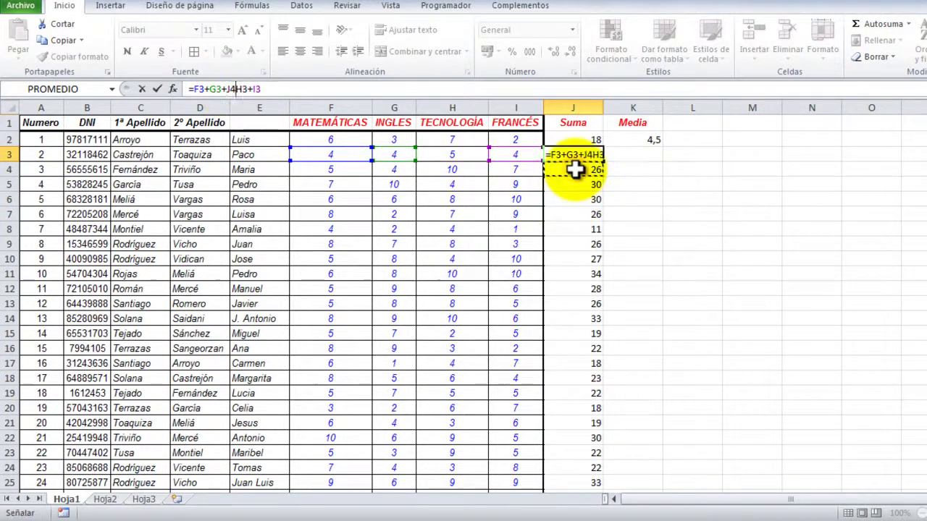
{"action": "key", "text": "Escape"}
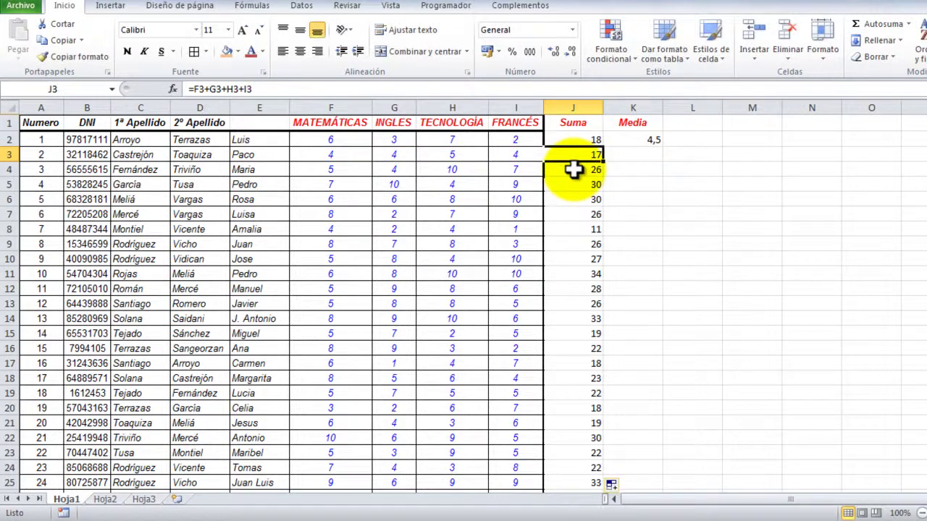
{"action": "left_click", "coordinate": [230, 89]}
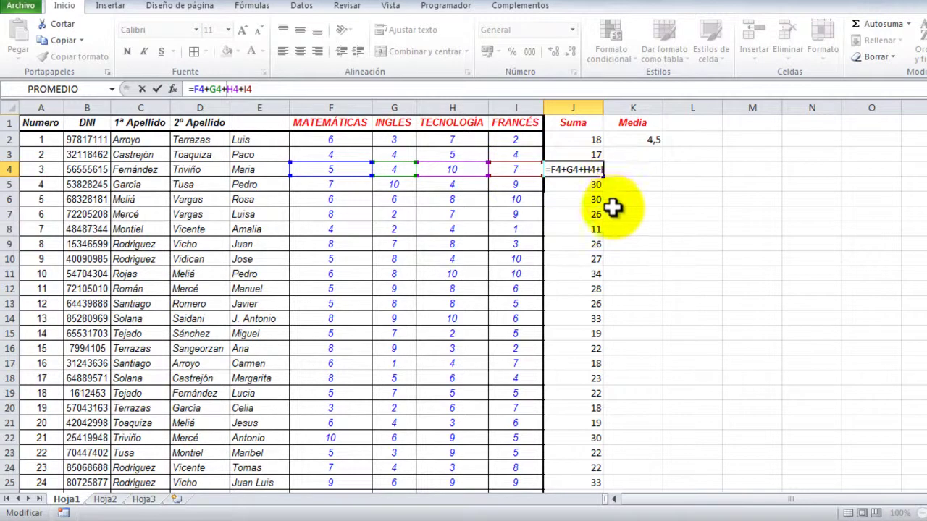
{"action": "key", "text": "Return"}
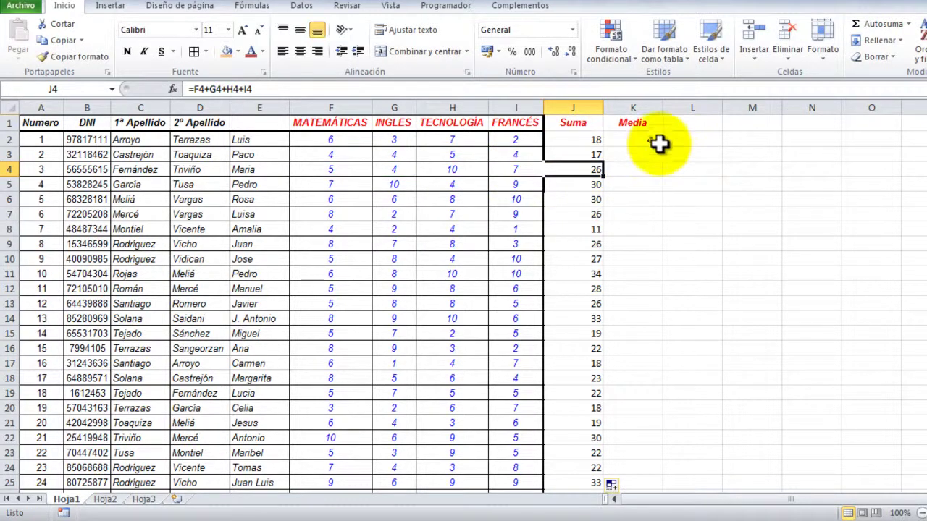
{"action": "left_click", "coordinate": [657, 140]}
- Fill the K2 Media formula down to K26 and inspect K6's formula
{"action": "mouse_move", "coordinate": [661, 146]}
{"action": "left_mouse_down"}
{"action": "mouse_move", "coordinate": [637, 429]}
{"action": "mouse_move", "coordinate": [643, 472]}
{"action": "left_mouse_up"}
{"action": "left_click", "coordinate": [637, 168]}
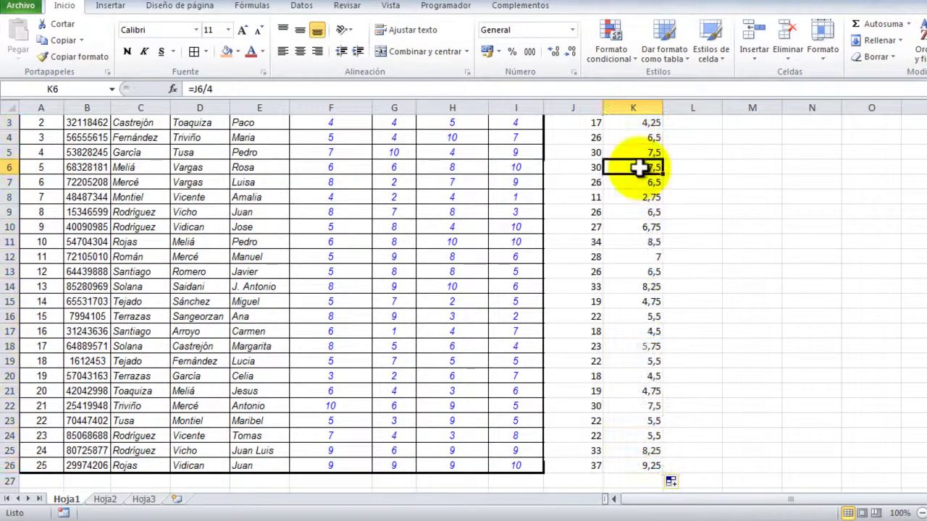
{"action": "left_click", "coordinate": [193, 89]}
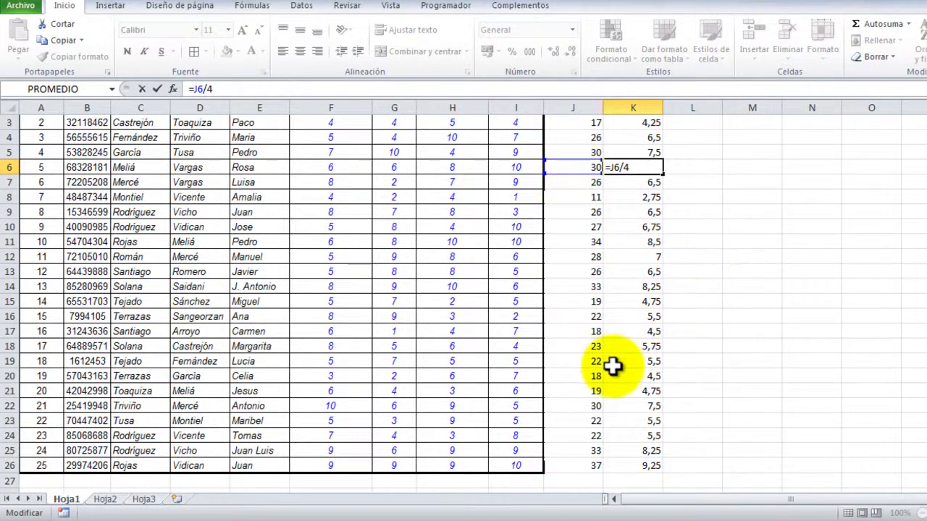
{"action": "left_click", "coordinate": [740, 312]}
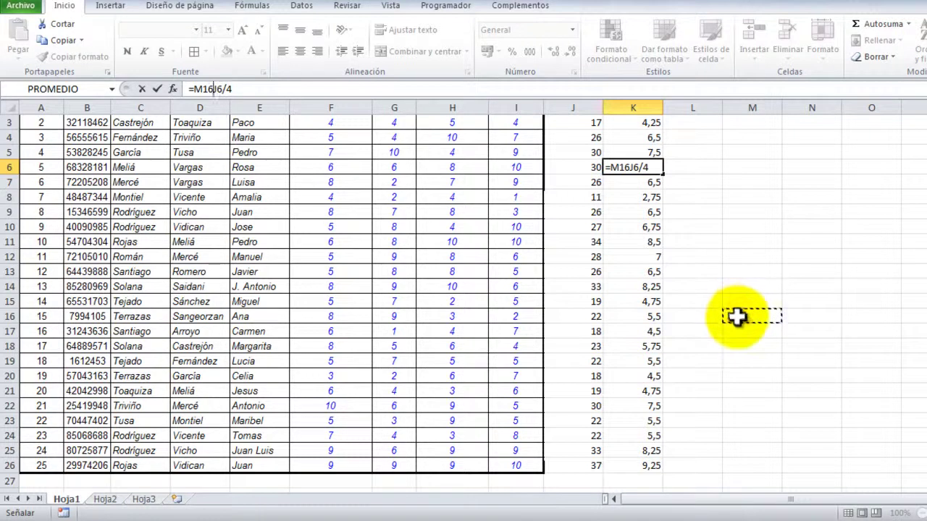
{"action": "key", "text": "Escape"}
- Format K2:K26 to show the averages with one decimal place
{"action": "scroll", "coordinate": [735, 319], "scroll_direction": "up", "scroll_amount": 1}
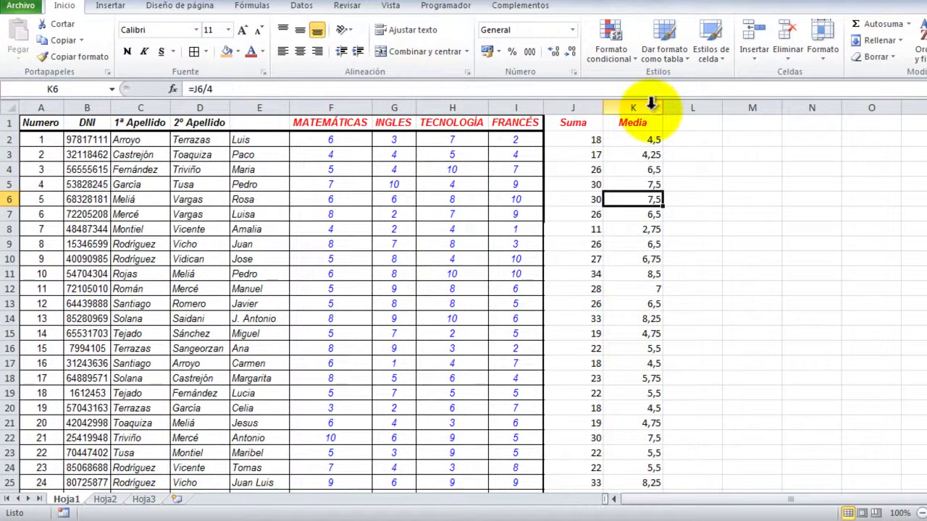
{"action": "mouse_move", "coordinate": [644, 142]}
{"action": "left_mouse_down"}
{"action": "mouse_move", "coordinate": [668, 406]}
{"action": "mouse_move", "coordinate": [654, 493]}
{"action": "mouse_move", "coordinate": [631, 459]}
{"action": "left_mouse_up"}
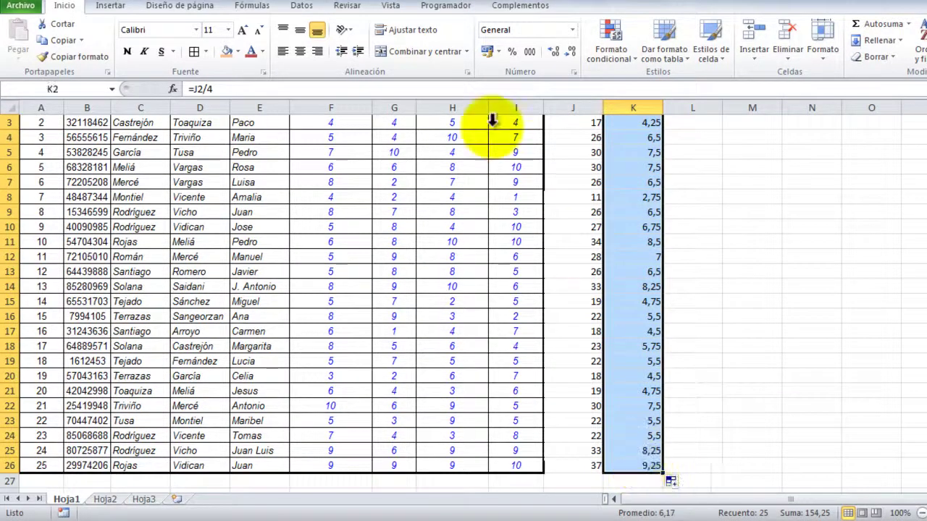
{"action": "left_click", "coordinate": [573, 52]}
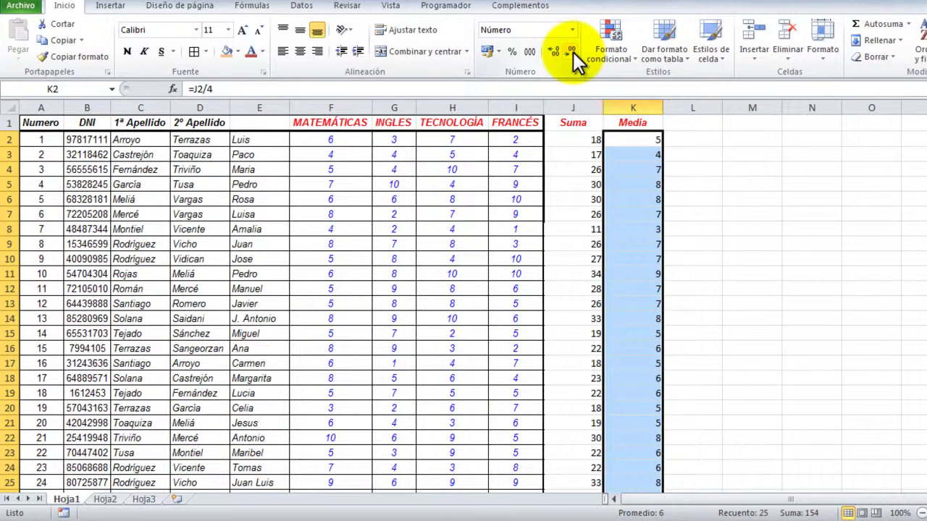
{"action": "left_click", "coordinate": [555, 52]}
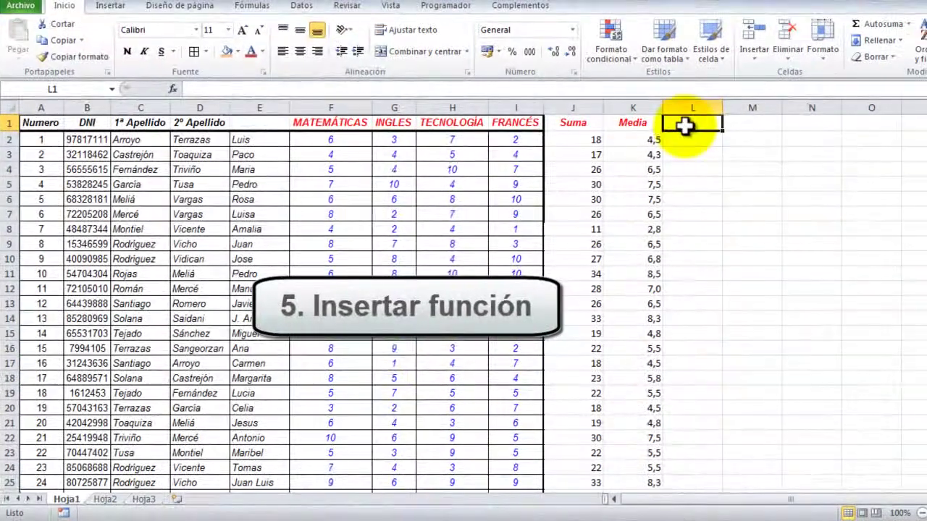
- Add a Promedio heading in L1 and search the function list for the arithmetic mean
{"action": "type", "text": "Promedio"}
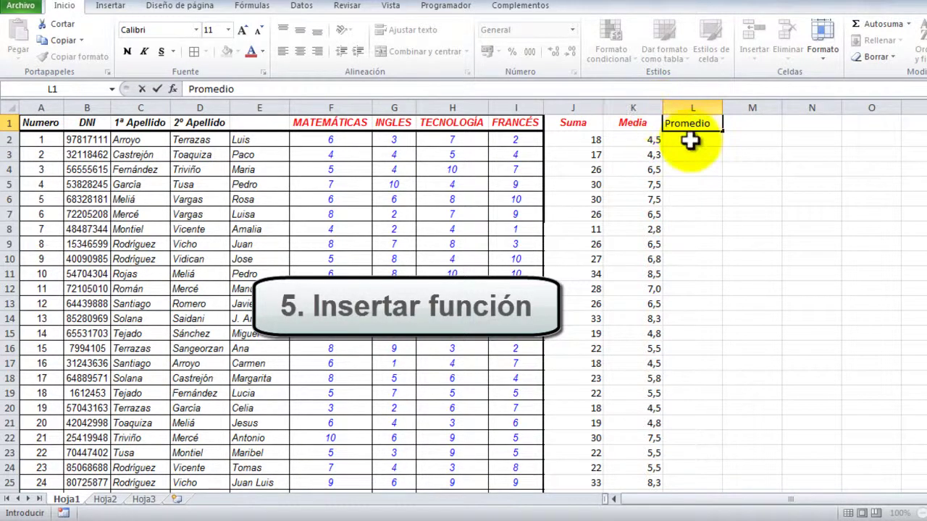
{"action": "key", "text": "Return"}
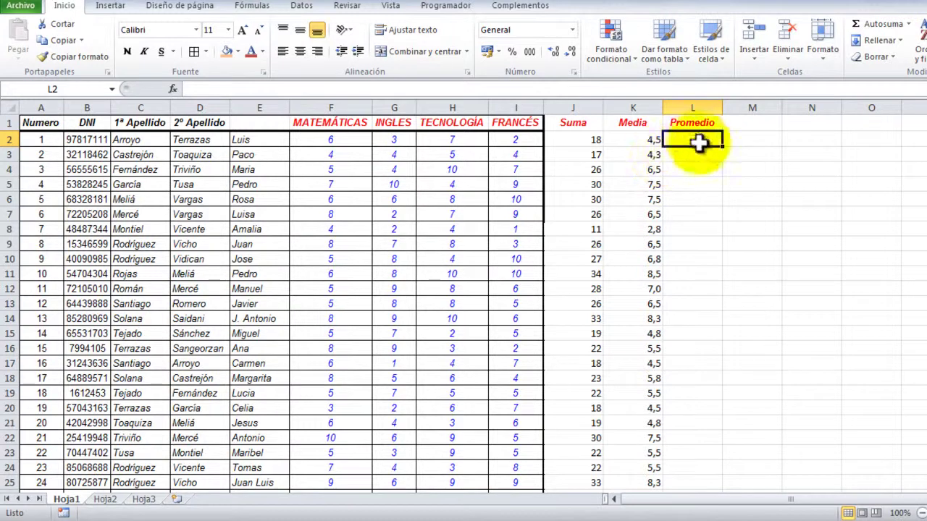
{"action": "left_click", "coordinate": [173, 88]}
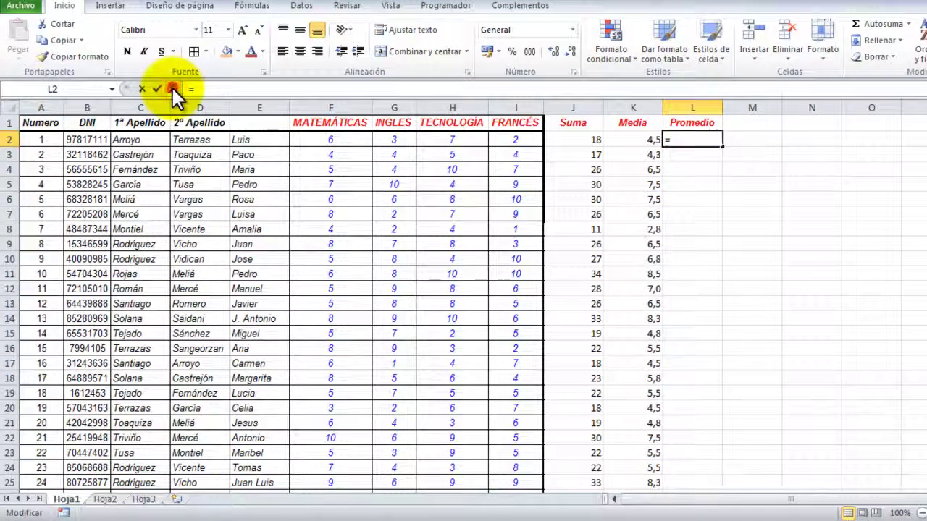
{"action": "key", "text": "Delete"}
{"action": "type", "text": "medi"}
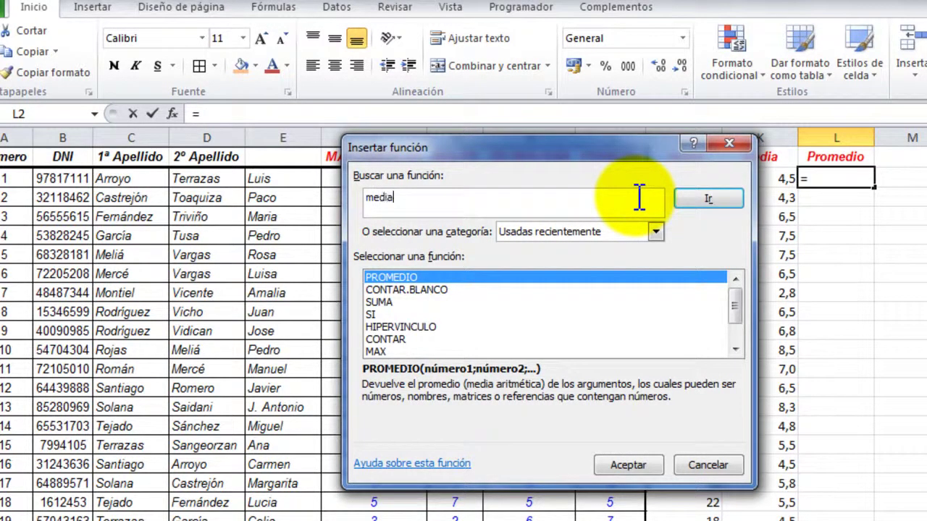
{"action": "type", "text": "a aritmética"}
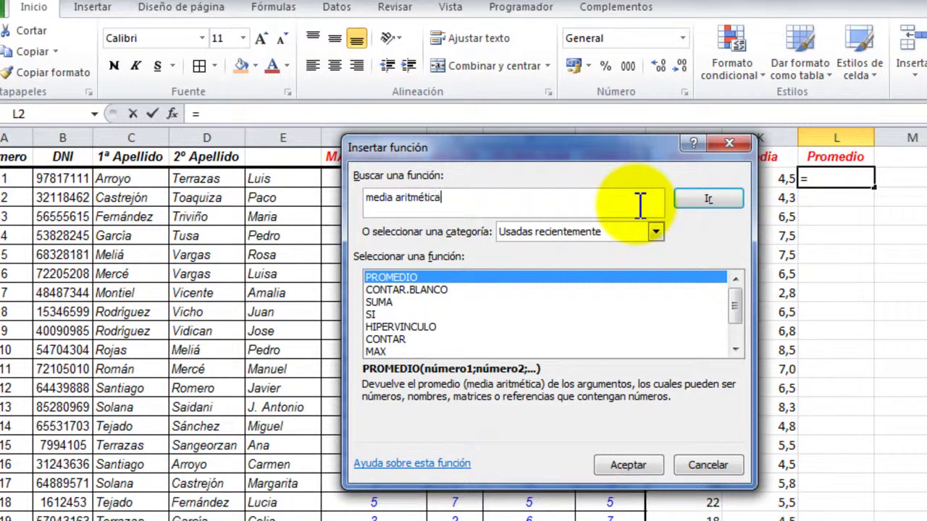
{"action": "key", "text": "Return"}
- Insert PROMEDIO in L2 with the grades F2:I2 as Número1
{"action": "mouse_move", "coordinate": [731, 293]}
{"action": "left_mouse_down"}
{"action": "mouse_move", "coordinate": [732, 311]}
{"action": "mouse_move", "coordinate": [732, 299]}
{"action": "left_mouse_up"}
{"action": "left_click", "coordinate": [416, 314]}
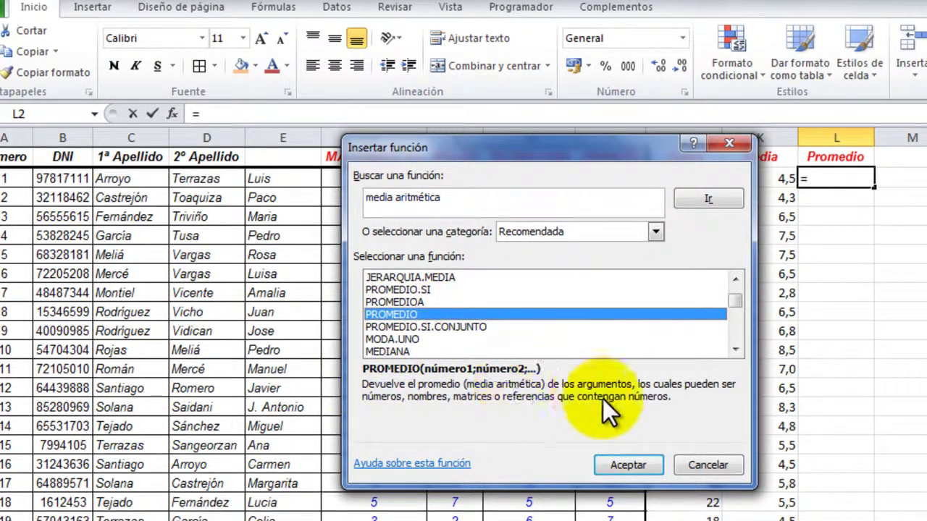
{"action": "left_click", "coordinate": [632, 466]}
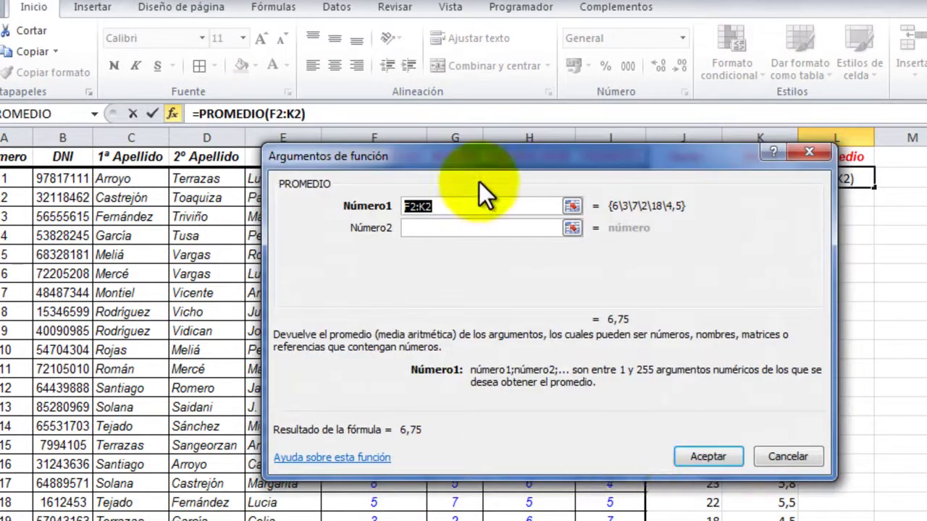
{"action": "left_click_drag", "start_coordinate": [683, 158], "coordinate": [679, 286]}
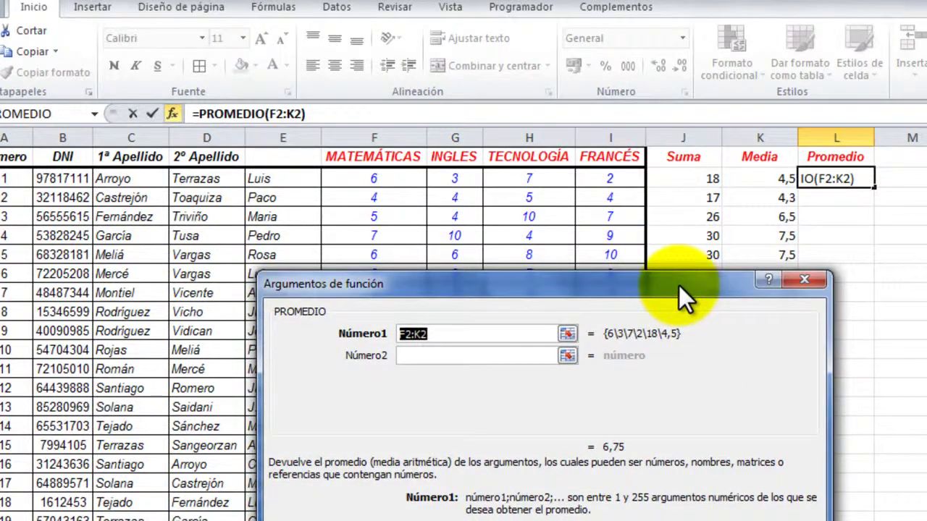
{"action": "left_click_drag", "start_coordinate": [369, 181], "coordinate": [611, 184]}
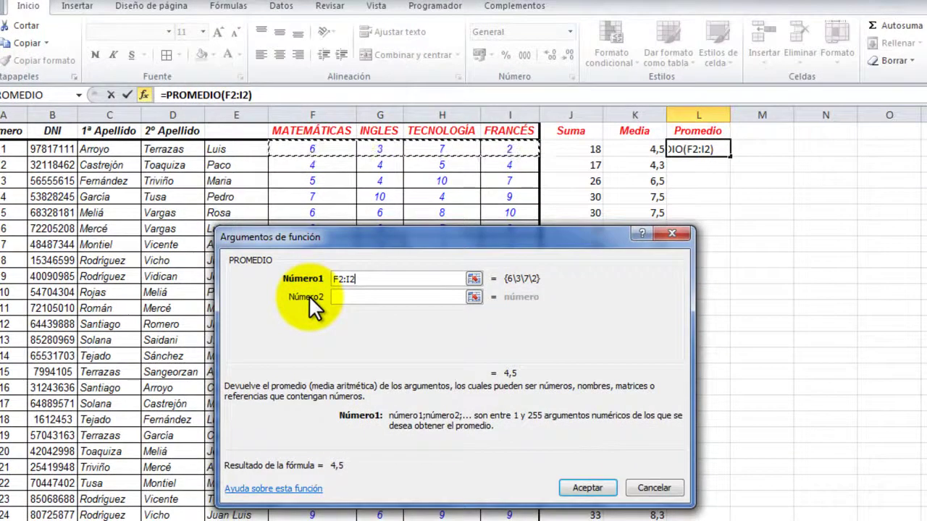
- Confirm PROMEDIO in L2, fill it down to L26, and show one decimal place
{"action": "left_click", "coordinate": [597, 489]}
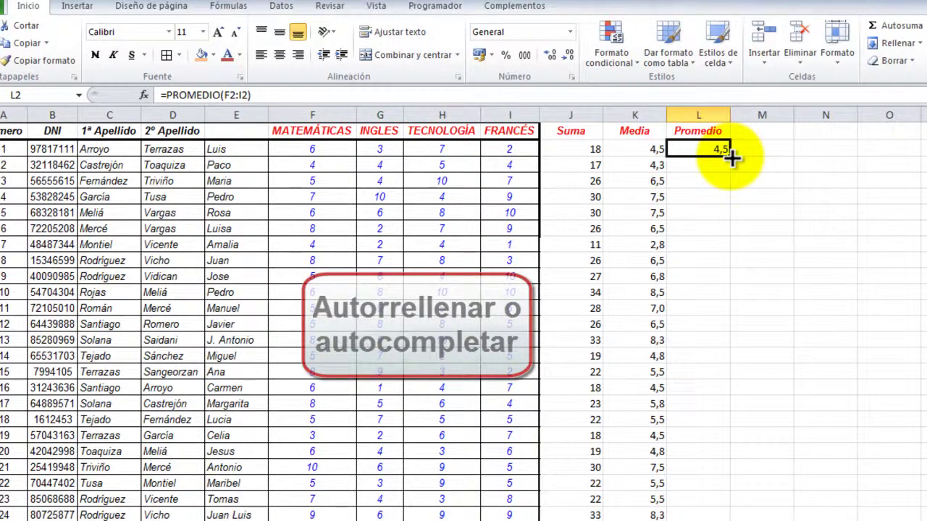
{"action": "mouse_move", "coordinate": [731, 157]}
{"action": "left_mouse_down"}
{"action": "mouse_move", "coordinate": [724, 192]}
{"action": "mouse_move", "coordinate": [748, 300]}
{"action": "mouse_move", "coordinate": [750, 476]}
{"action": "mouse_move", "coordinate": [740, 486]}
{"action": "mouse_move", "coordinate": [736, 480]}
{"action": "left_mouse_up"}
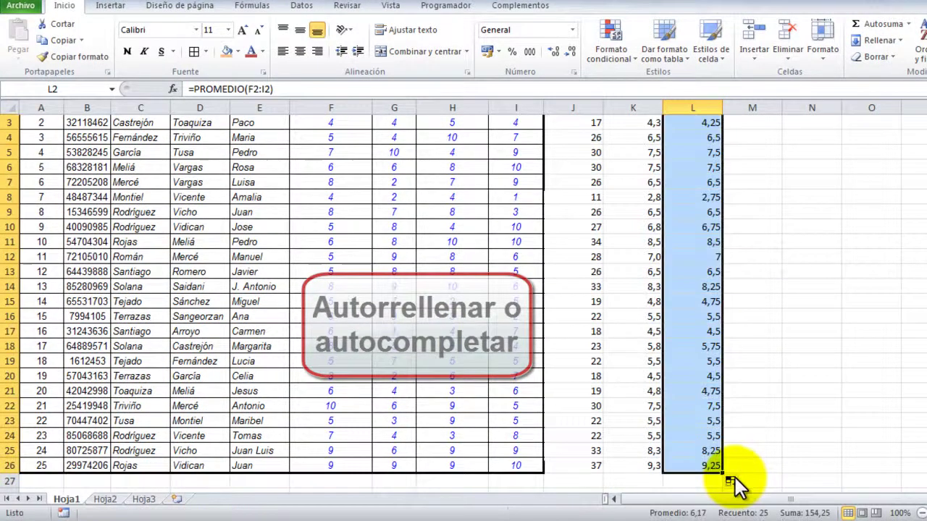
{"action": "scroll", "coordinate": [696, 263], "scroll_direction": "up", "scroll_amount": 1}
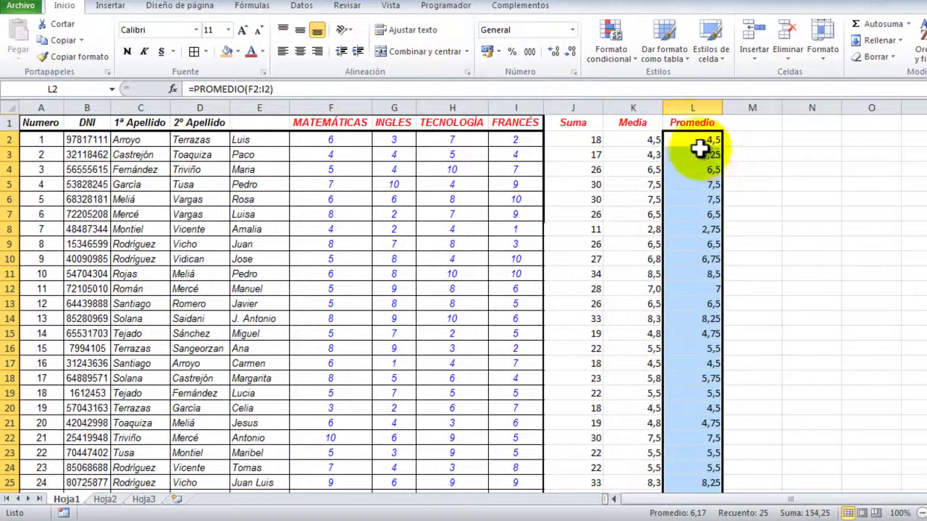
{"action": "left_click", "coordinate": [571, 52]}
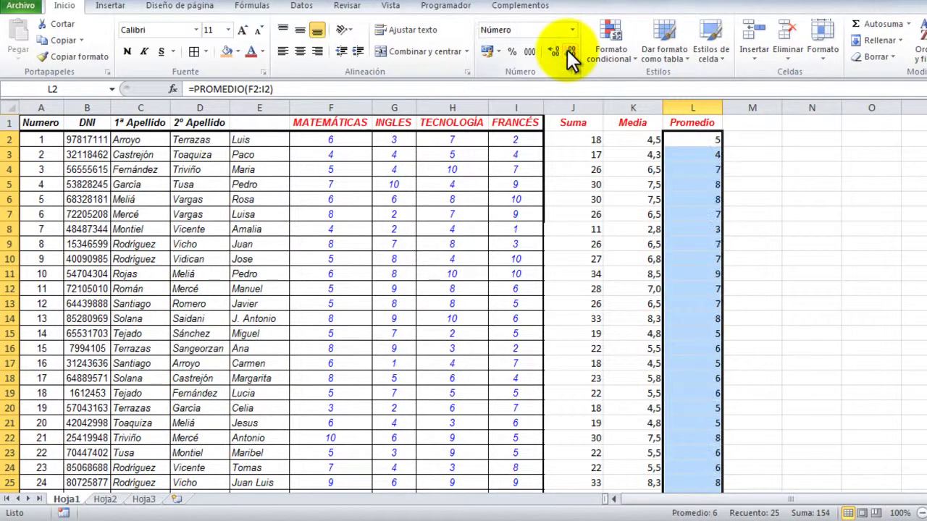
{"action": "left_click", "coordinate": [555, 51]}
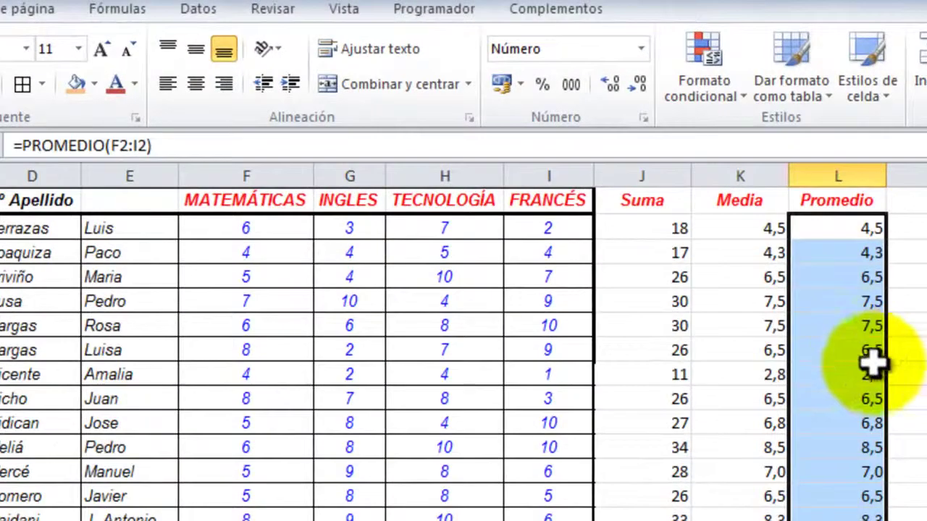
- Clear the INGLES grades in G3 and G4
{"action": "left_click", "coordinate": [832, 341]}
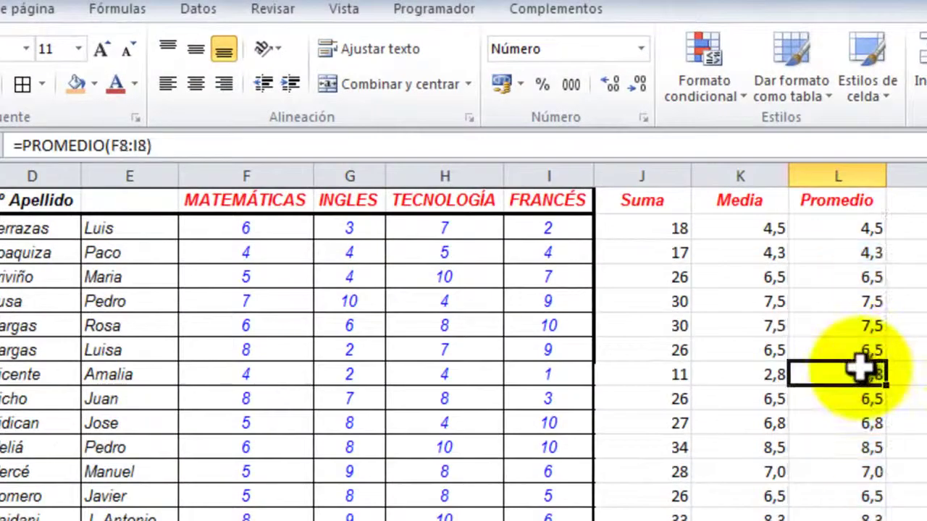
{"action": "left_click", "coordinate": [360, 229]}
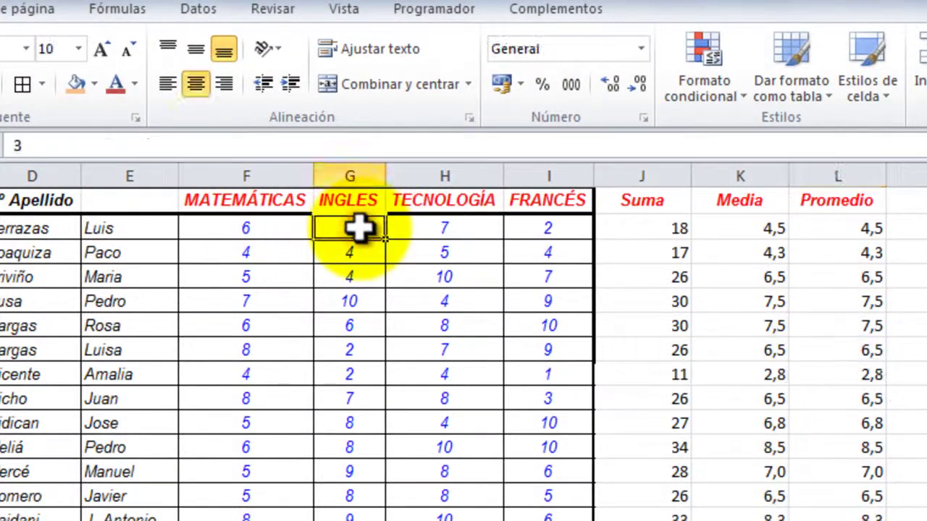
{"action": "key", "text": "BackSpace"}
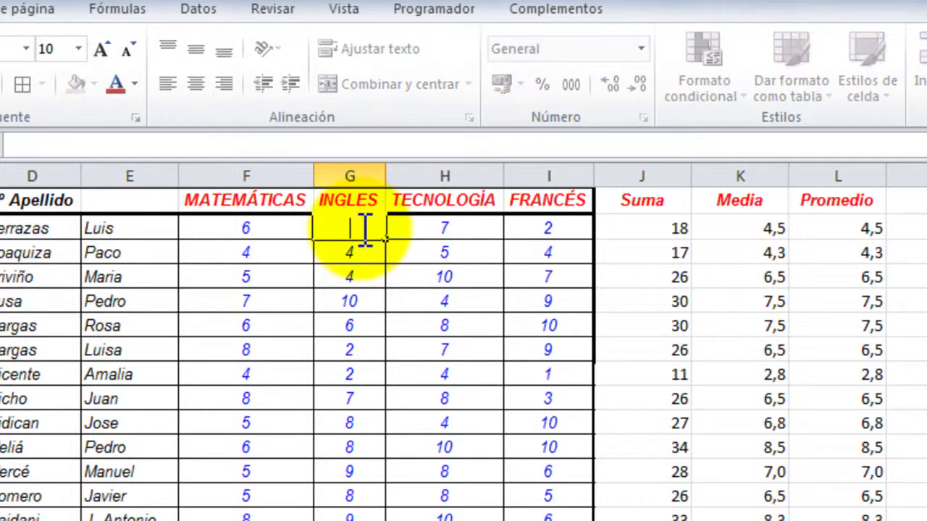
{"action": "key", "text": "Return"}
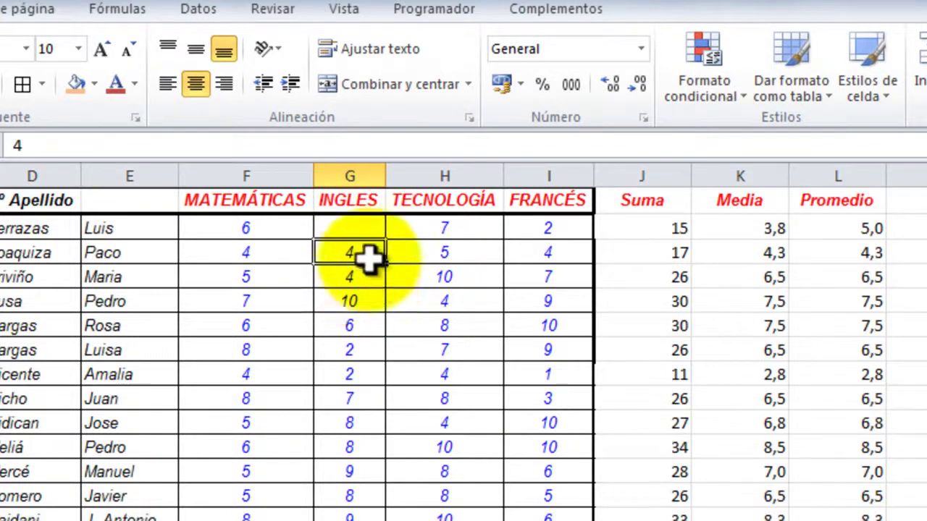
{"action": "key", "text": "BackSpace"}
{"action": "key", "text": "Return"}
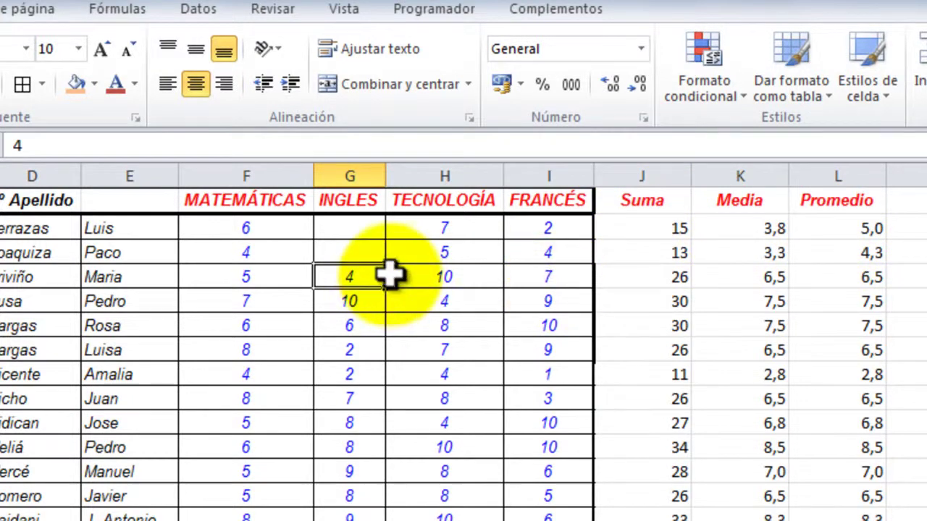
- Refill G4 with 4 from G5 and enter an INGLES grade of 3 in G2
{"action": "left_click_drag", "start_coordinate": [387, 277], "coordinate": [391, 260]}
{"action": "key", "text": "Up"}
{"action": "type", "text": "3"}
{"action": "key", "text": "ctrl+Return"}
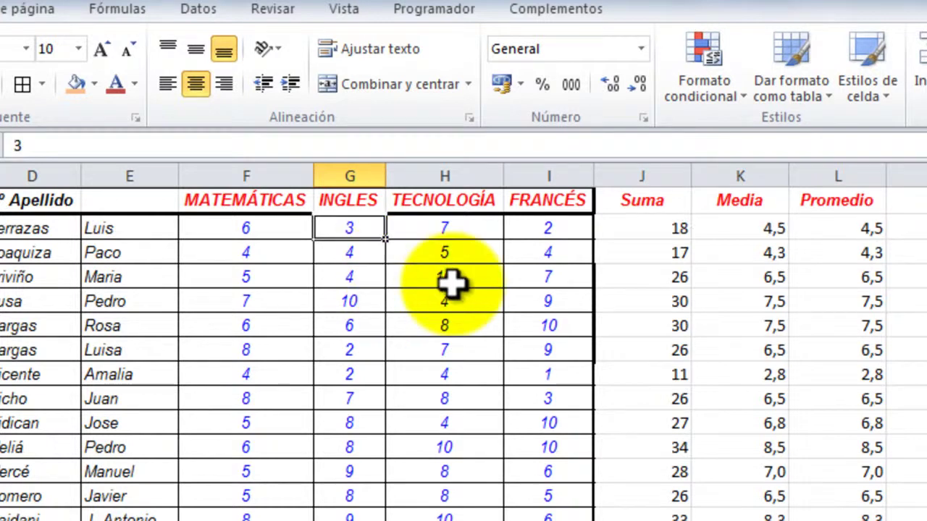
{"action": "left_click", "coordinate": [714, 352]}
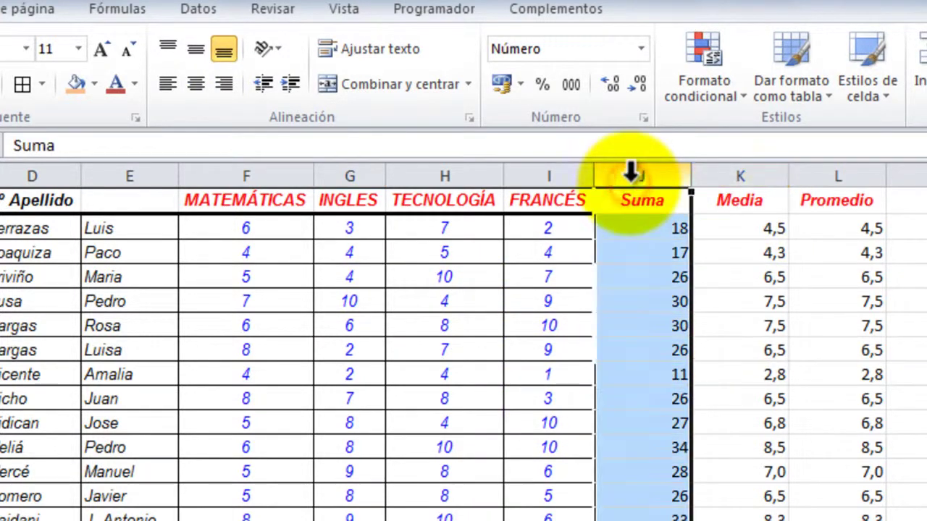
- Delete the Suma and Media columns J:K
{"action": "left_click_drag", "start_coordinate": [629, 172], "coordinate": [742, 173]}
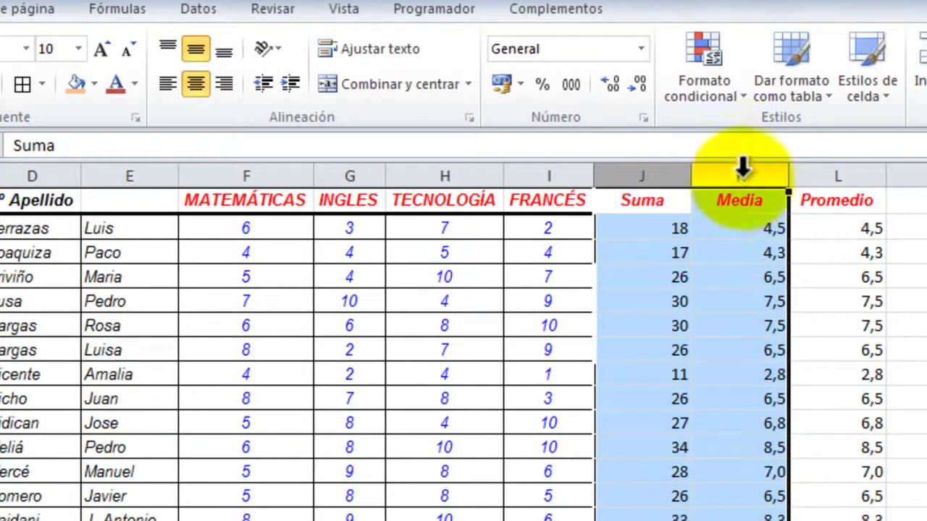
{"action": "right_click", "coordinate": [743, 168]}
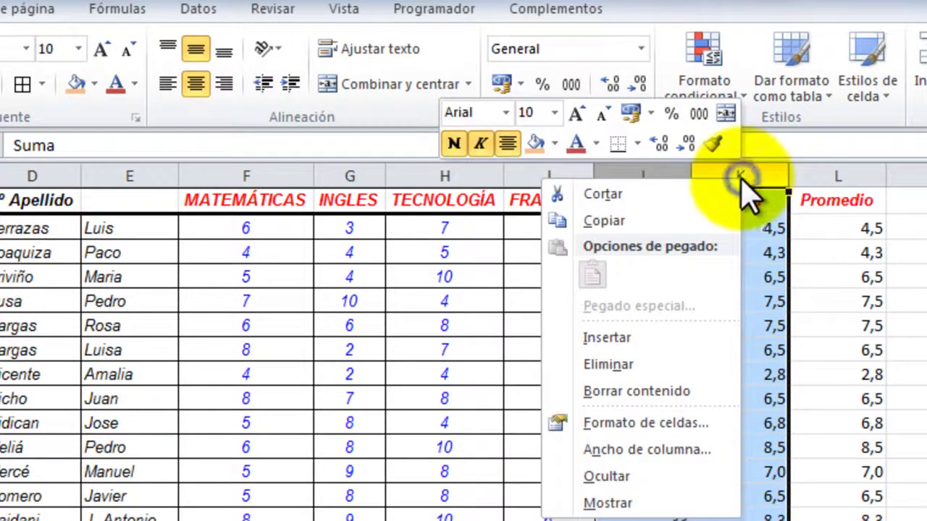
{"action": "left_click", "coordinate": [593, 364]}
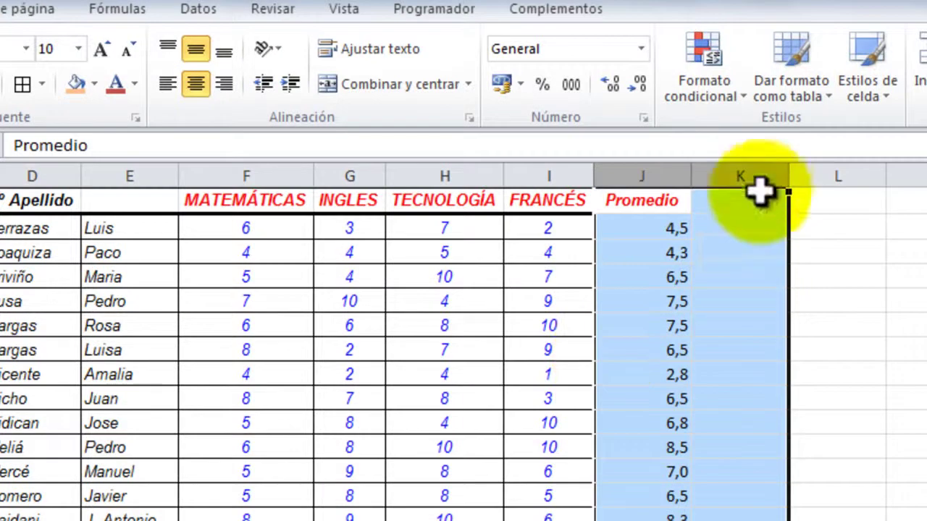
- Enter 'Media ponderada' in K1 and autofit column K to the heading
{"action": "left_click", "coordinate": [760, 203]}
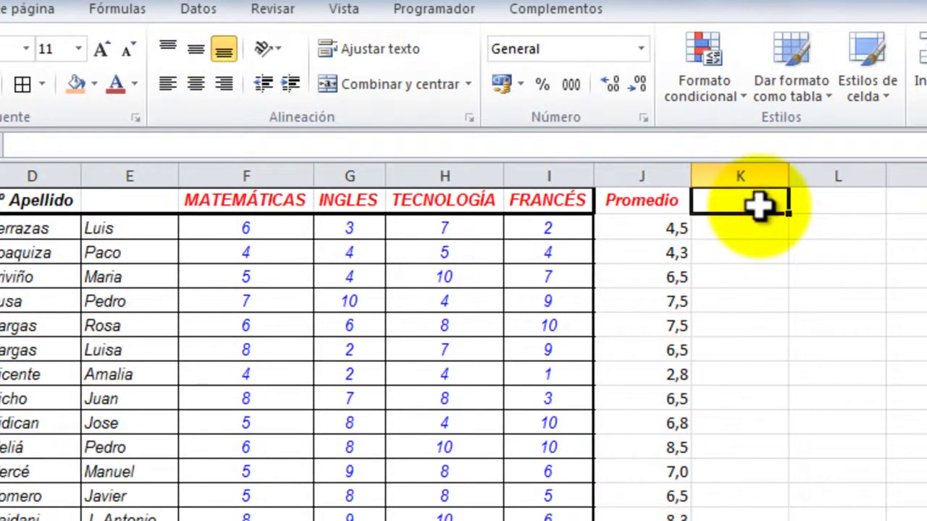
{"action": "type", "text": "Media ponderada"}
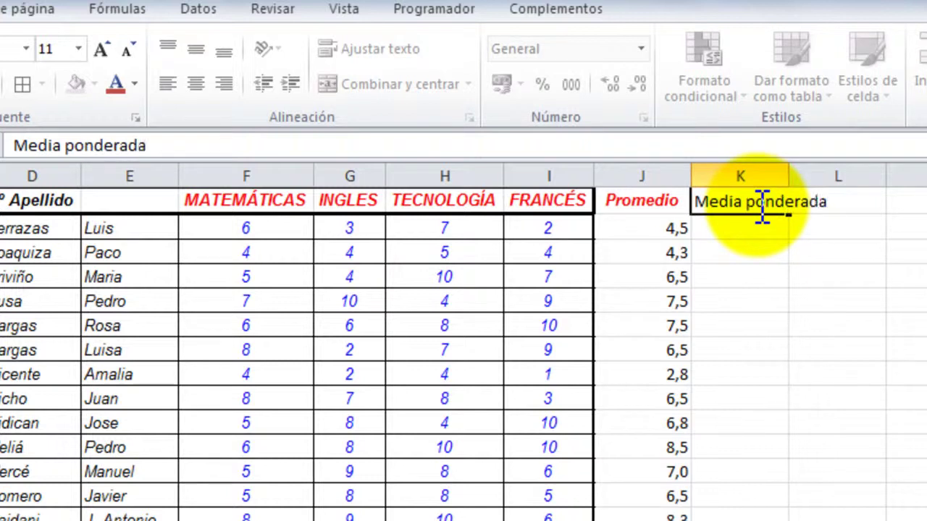
{"action": "key", "text": "Return"}
{"action": "left_click_drag", "start_coordinate": [788, 176], "coordinate": [787, 176]}
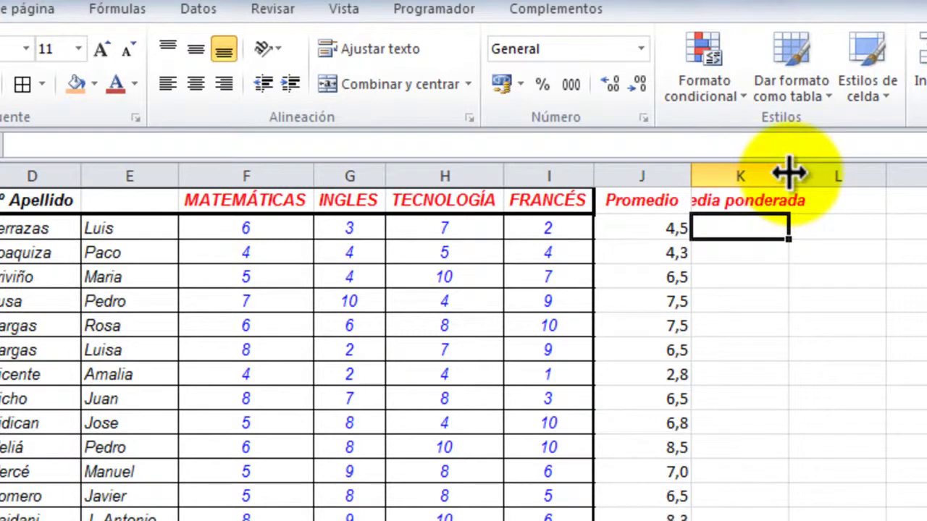
{"action": "double_click", "coordinate": [788, 175]}
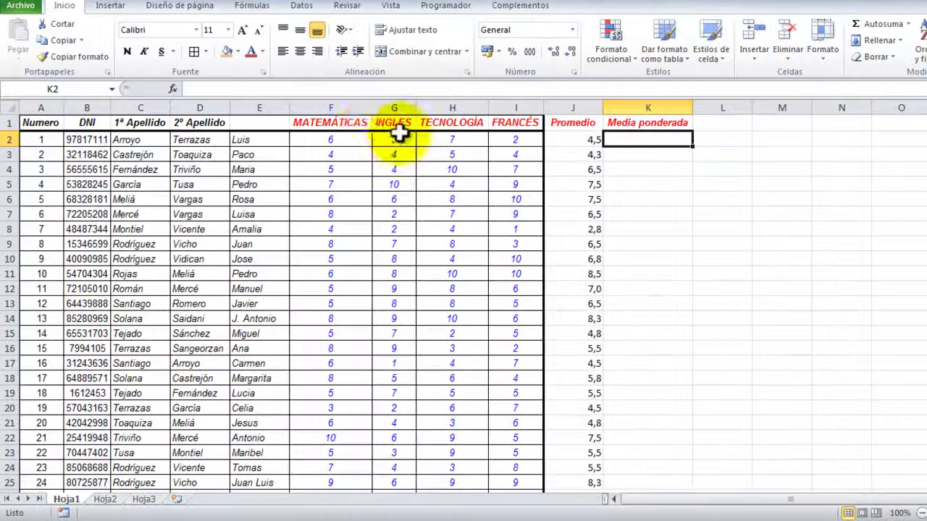
- Append the weights (30%), (30%), (20%), (20%) to the subject headings in F1:I1
{"action": "left_click", "coordinate": [369, 123]}
{"action": "type", "text": "(30%"}
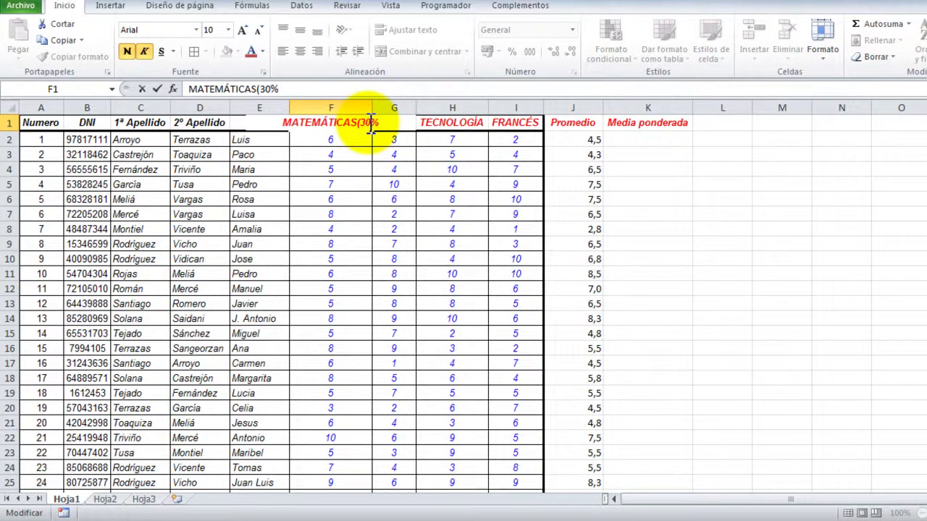
{"action": "type", "text": ")"}
{"action": "left_click", "coordinate": [451, 139]}
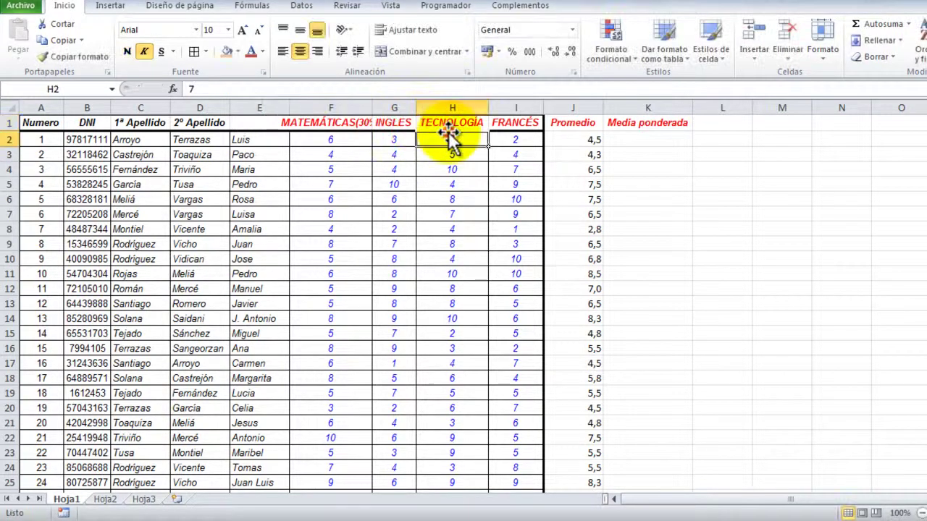
{"action": "double_click", "coordinate": [372, 108]}
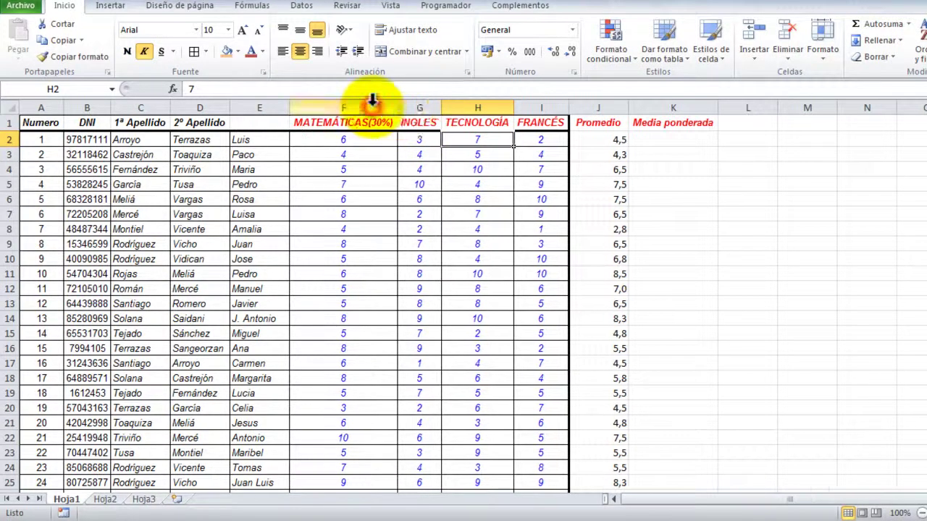
{"action": "left_click", "coordinate": [423, 123]}
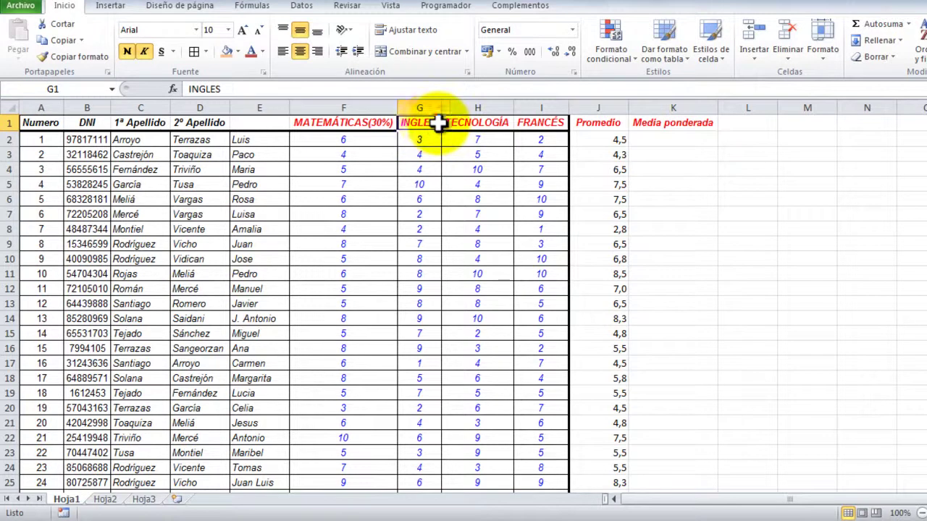
{"action": "double_click", "coordinate": [440, 123]}
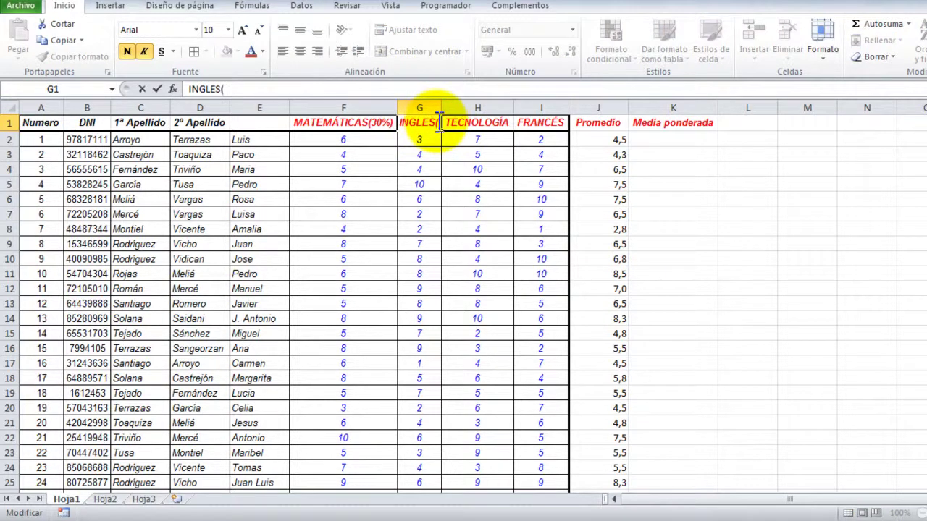
{"action": "type", "text": "("}
{"action": "type", "text": "30"}
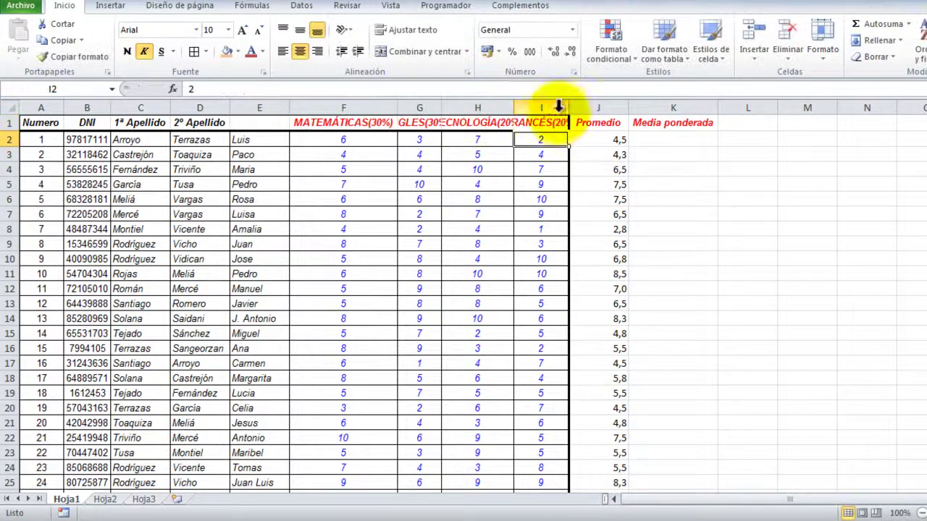
- Autofit subject columns F to I to their headings and narrow column I
{"action": "left_click_drag", "start_coordinate": [343, 108], "coordinate": [539, 107]}
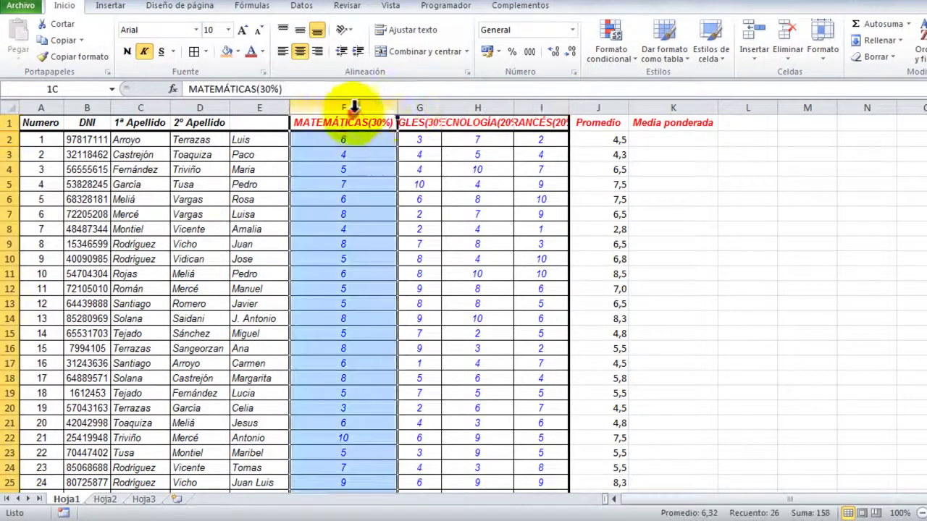
{"action": "double_click", "coordinate": [568, 107]}
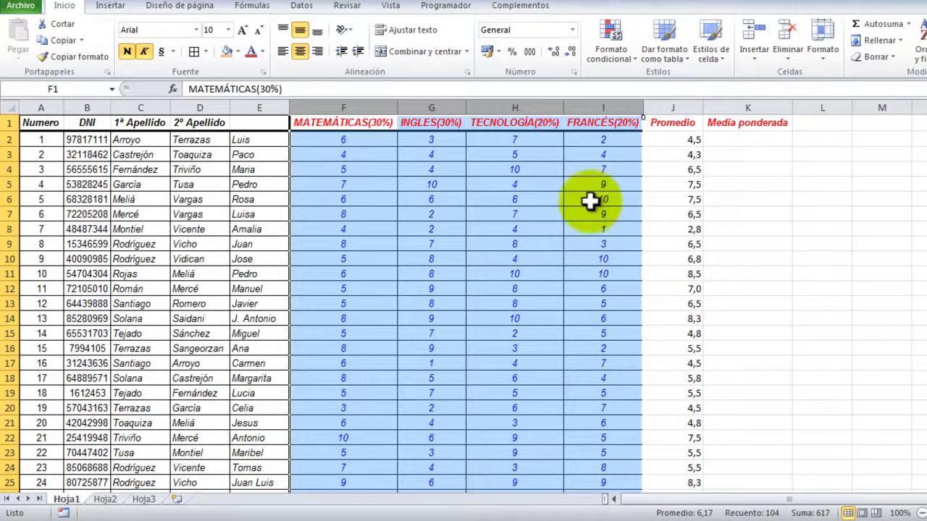
{"action": "left_click", "coordinate": [599, 200]}
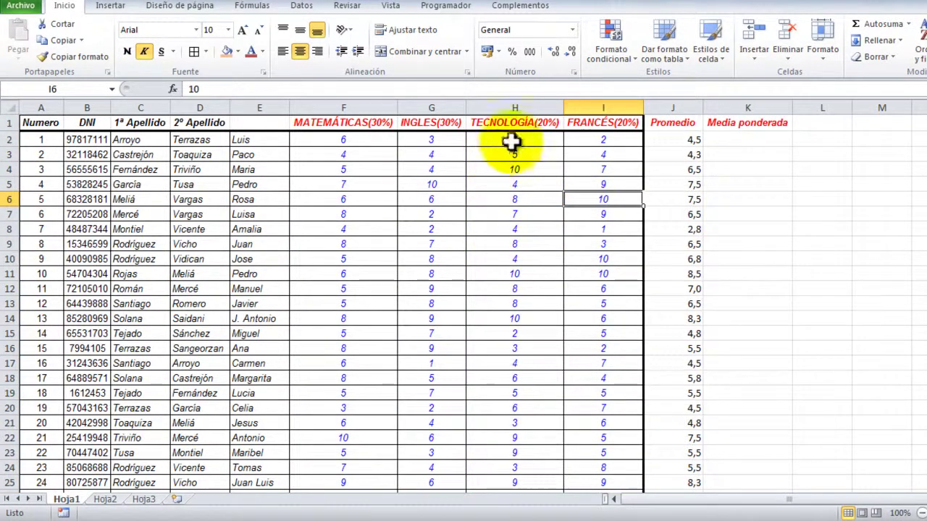
{"action": "left_click", "coordinate": [625, 107]}
{"action": "mouse_move", "coordinate": [643, 107]}
{"action": "left_mouse_down"}
{"action": "mouse_move", "coordinate": [624, 109]}
{"action": "mouse_move", "coordinate": [643, 109]}
{"action": "left_mouse_up"}
- Enter the weighted average =F2*0,3+G2*0,3+H2*0,2+I2*0,2 in K2
{"action": "left_click", "coordinate": [740, 139]}
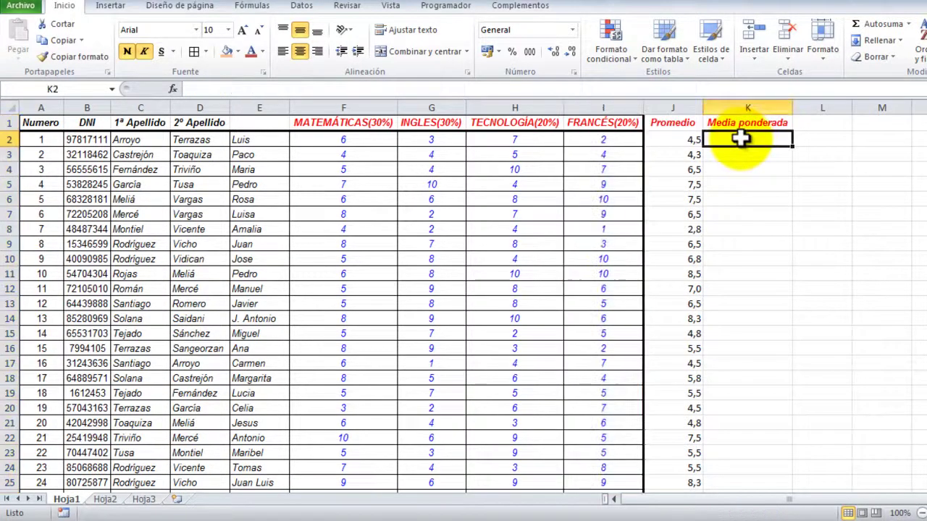
{"action": "type", "text": "="}
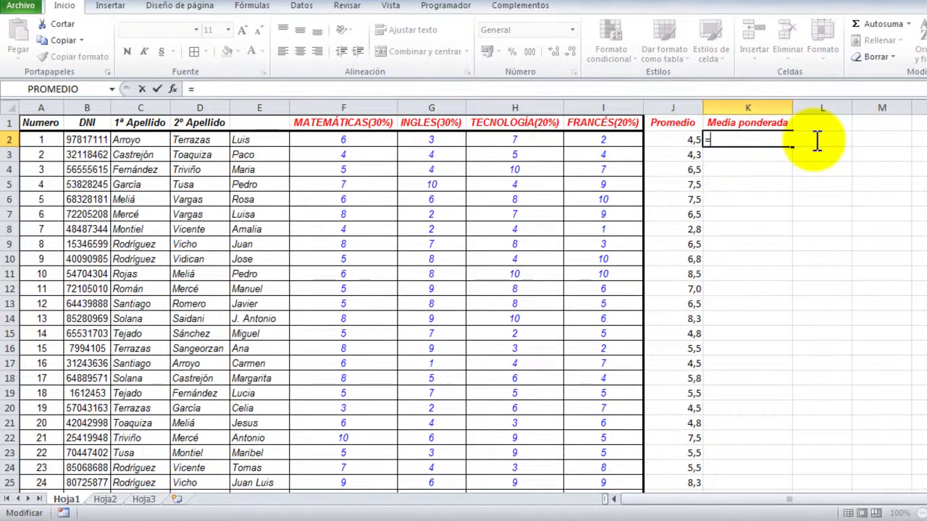
{"action": "left_click", "coordinate": [374, 140]}
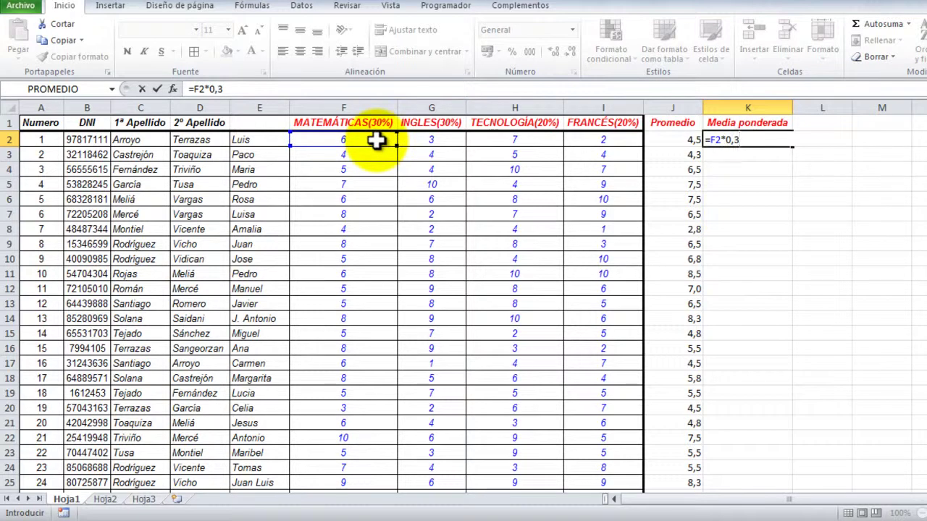
{"action": "left_click", "coordinate": [433, 139]}
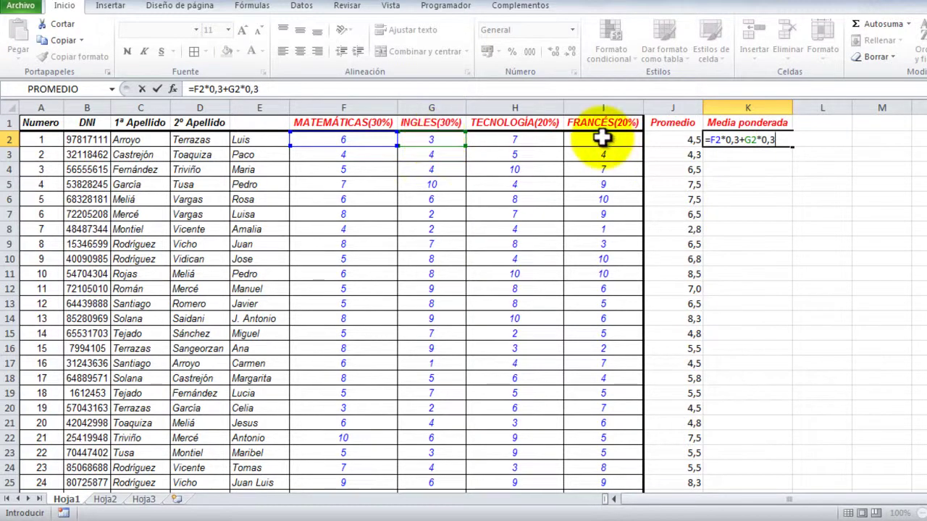
{"action": "type", "text": "+"}
{"action": "left_click", "coordinate": [509, 139]}
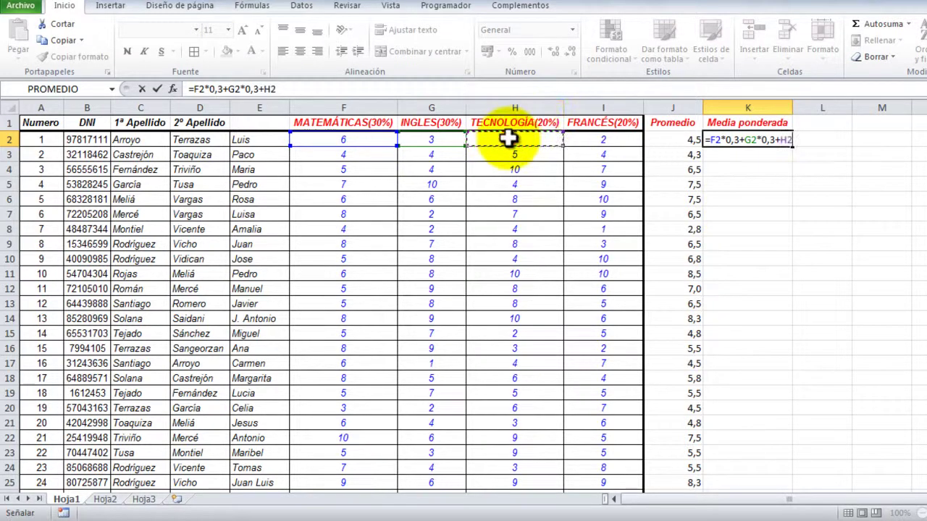
{"action": "type", "text": "*"}
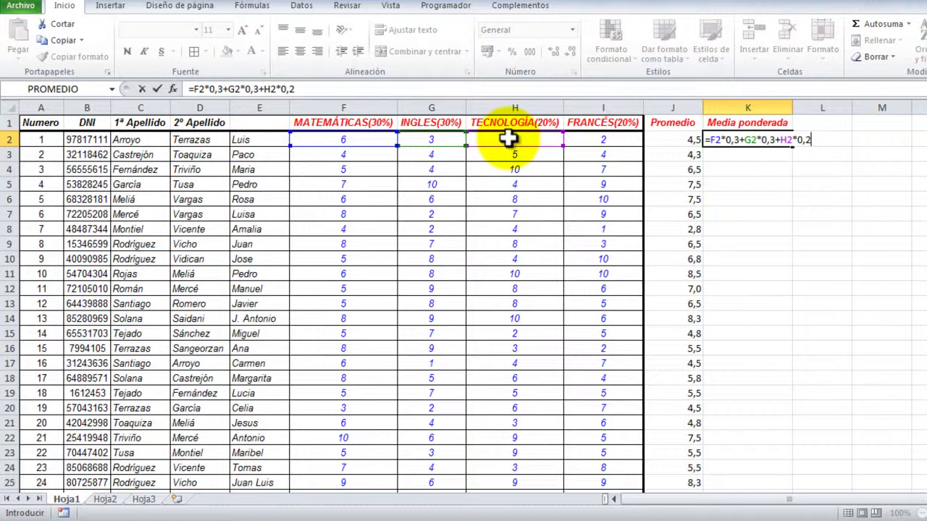
{"action": "left_click", "coordinate": [594, 139]}
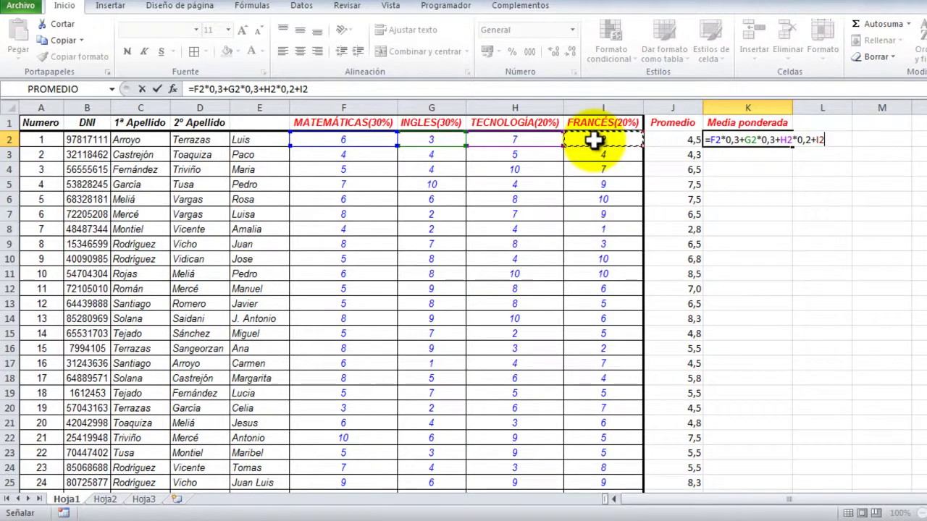
{"action": "type", "text": "*"}
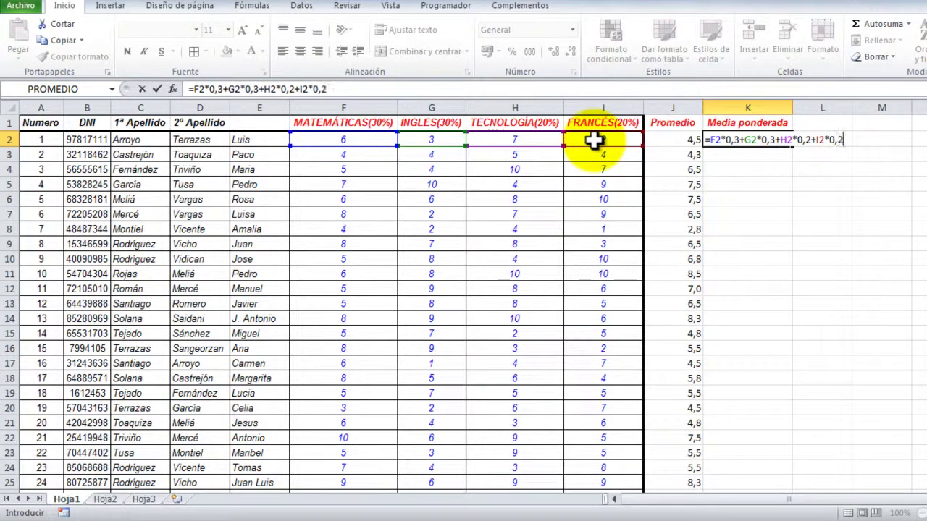
{"action": "key", "text": "Return"}
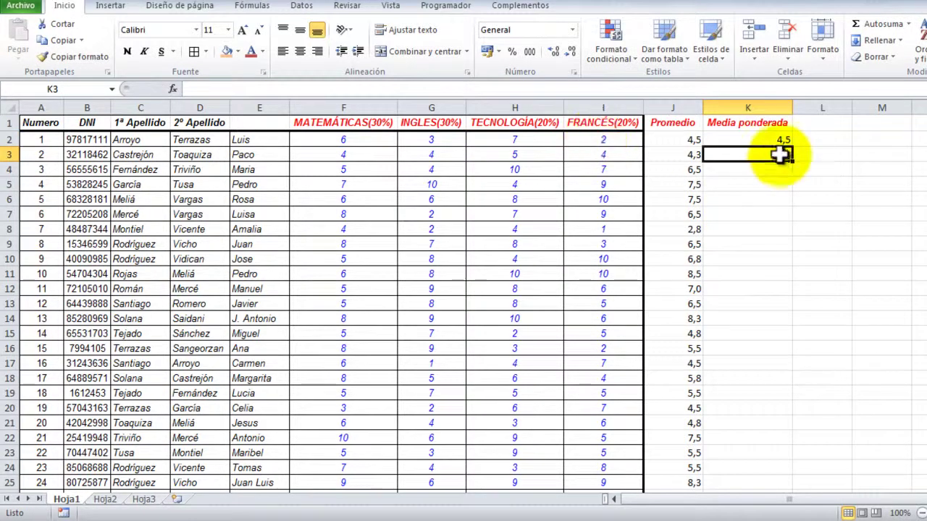
- Fill the K2 weighted average formula down column K
{"action": "left_click", "coordinate": [773, 140]}
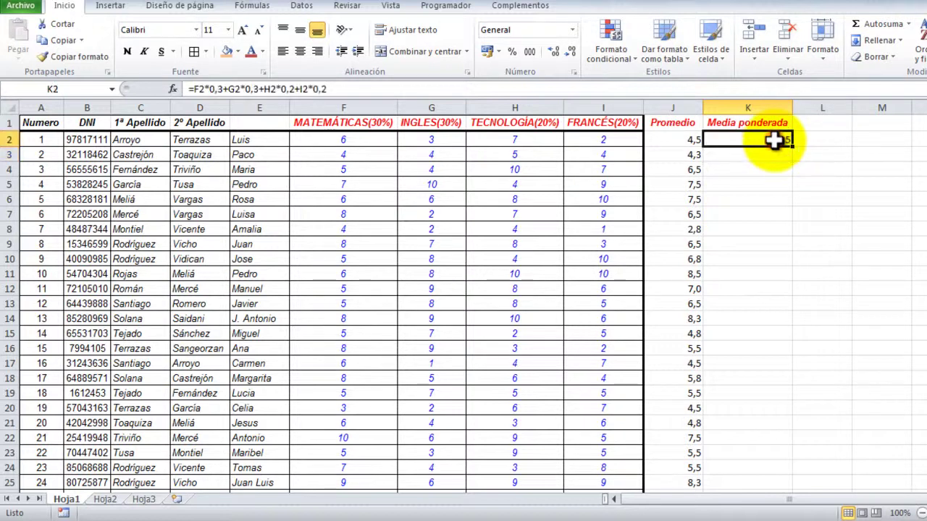
{"action": "left_click_drag", "start_coordinate": [791, 145], "coordinate": [795, 268]}
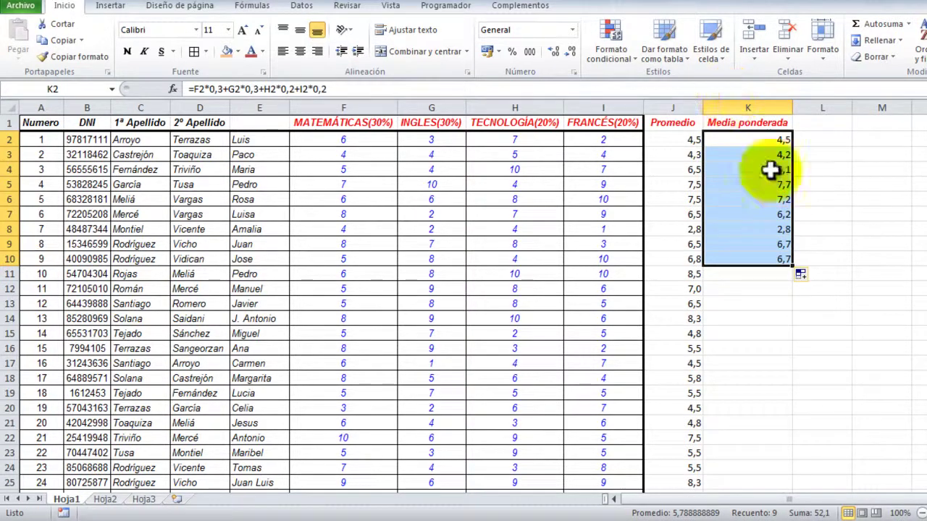
{"action": "left_click_drag", "start_coordinate": [793, 268], "coordinate": [779, 472]}
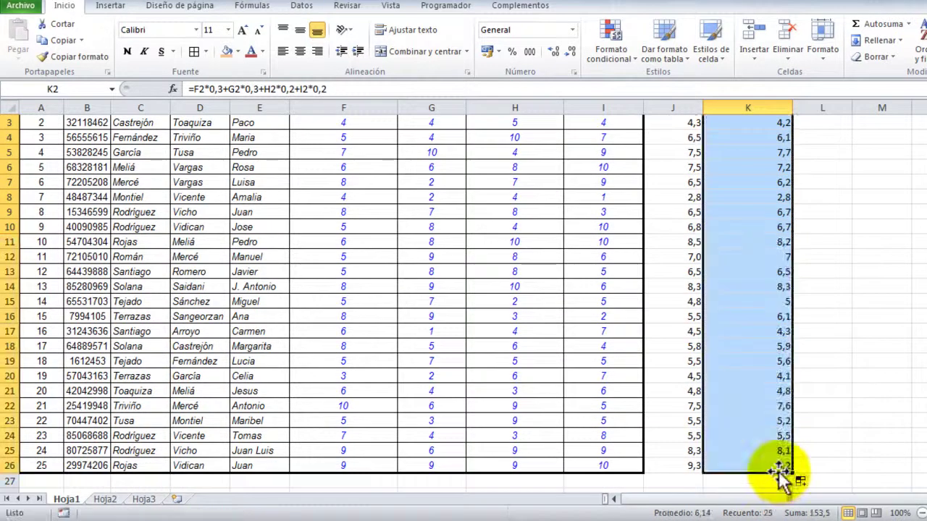
- Centre and bold the weighted averages in column K, then select the grades F2:I26
{"action": "scroll", "coordinate": [778, 408], "scroll_direction": "up", "scroll_amount": 1}
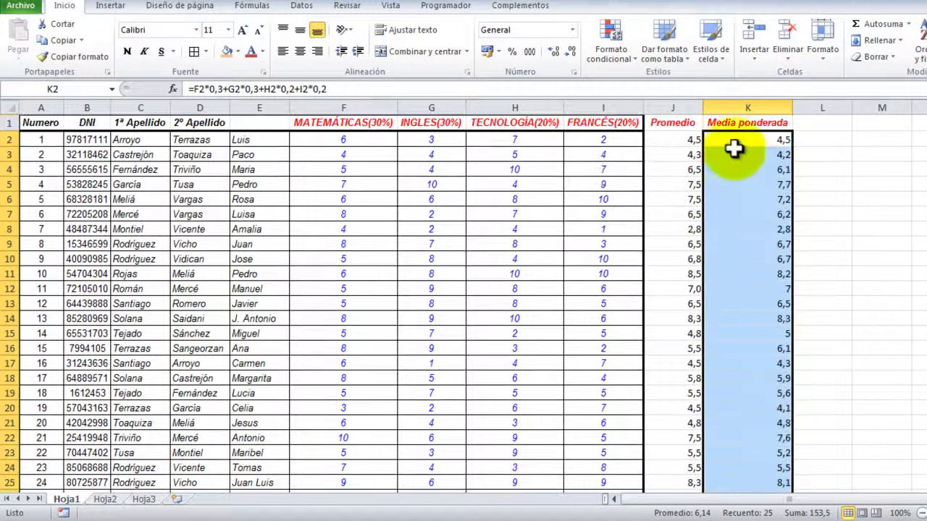
{"action": "left_click", "coordinate": [302, 50]}
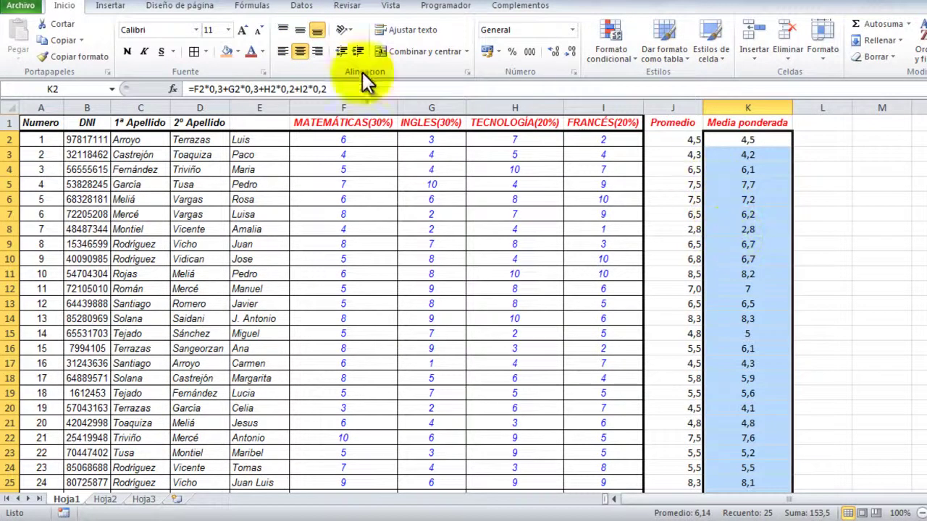
{"action": "left_click", "coordinate": [127, 52]}
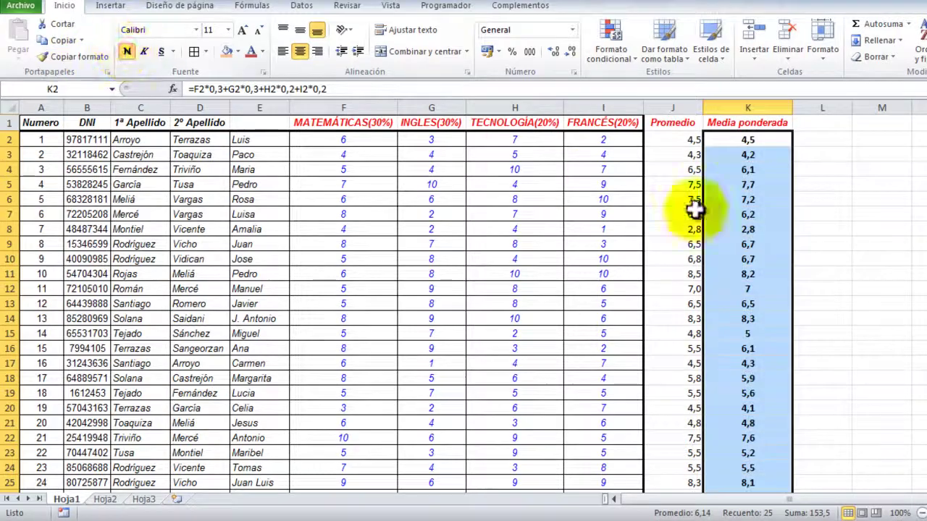
{"action": "left_click", "coordinate": [708, 214]}
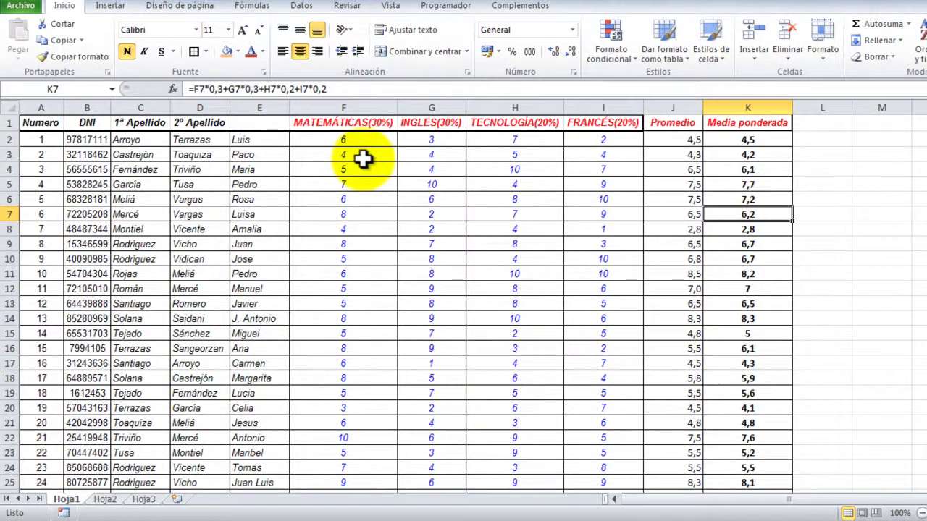
{"action": "mouse_move", "coordinate": [343, 140]}
{"action": "left_mouse_down"}
{"action": "mouse_move", "coordinate": [617, 347]}
{"action": "mouse_move", "coordinate": [625, 461]}
{"action": "left_mouse_up"}
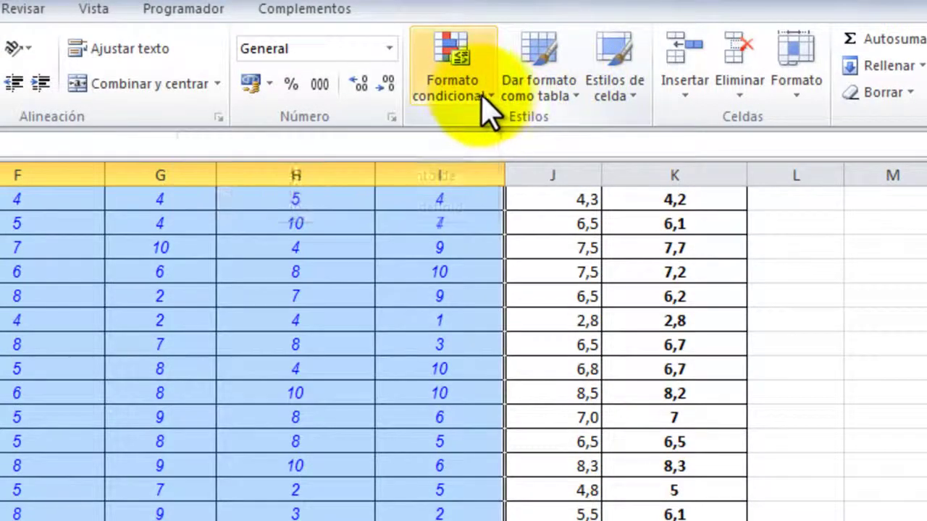
- Highlight grades greater than 5 with green fill and dark green text
{"action": "left_click", "coordinate": [483, 96]}
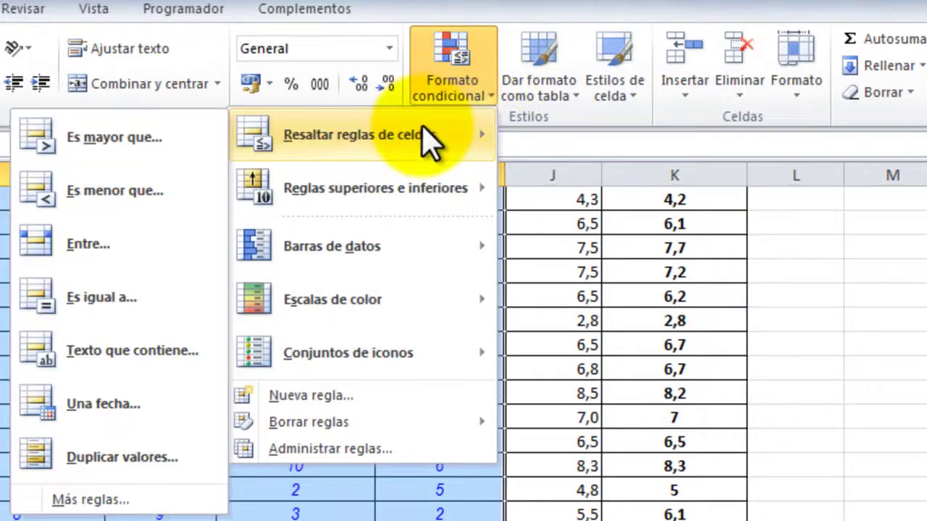
{"action": "mouse_move", "coordinate": [360, 135]}
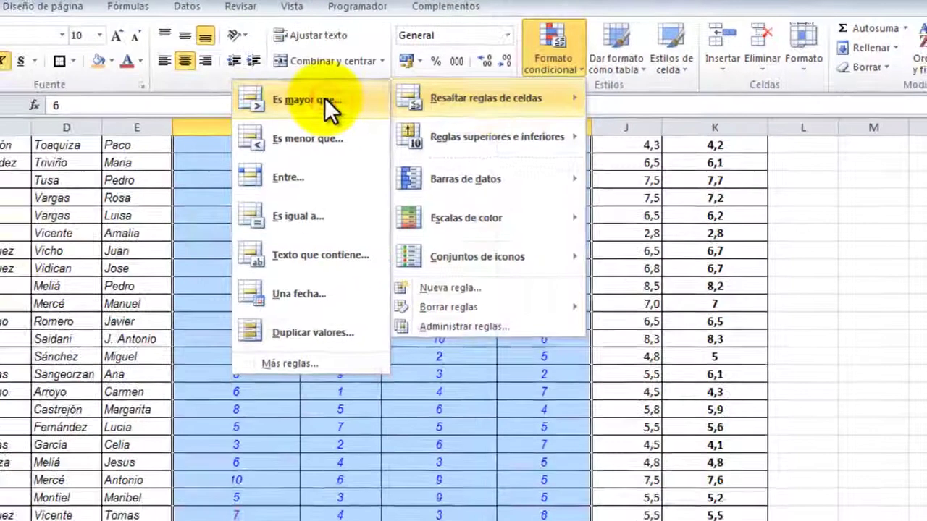
{"action": "left_click", "coordinate": [324, 98]}
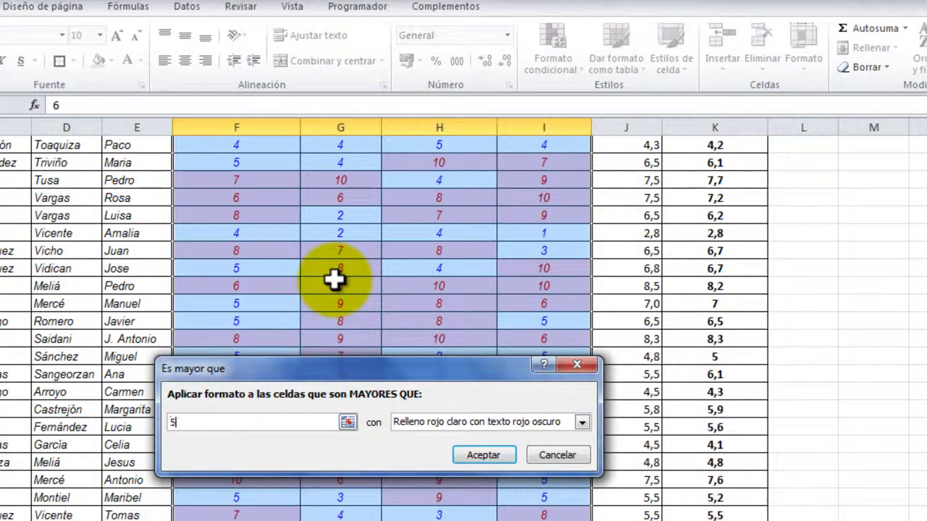
{"action": "left_click", "coordinate": [581, 422]}
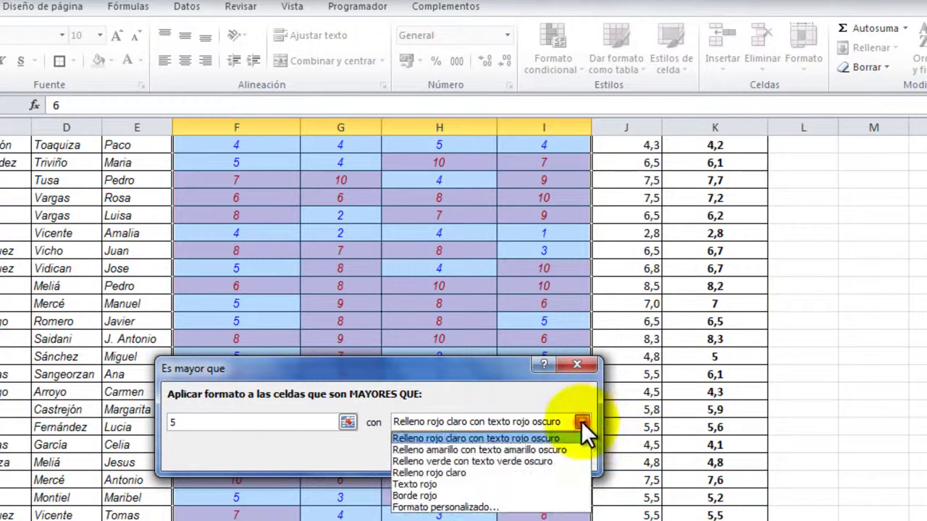
{"action": "left_click", "coordinate": [462, 461]}
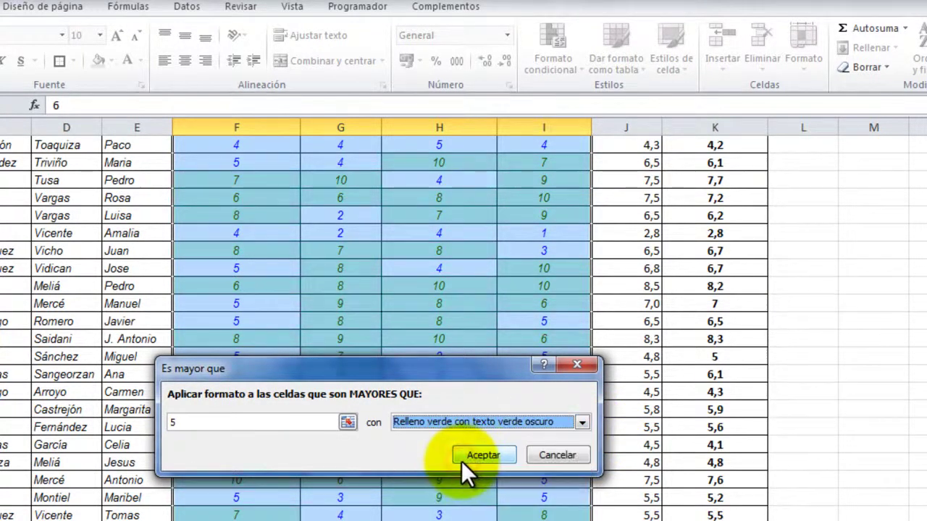
{"action": "left_click", "coordinate": [471, 455]}
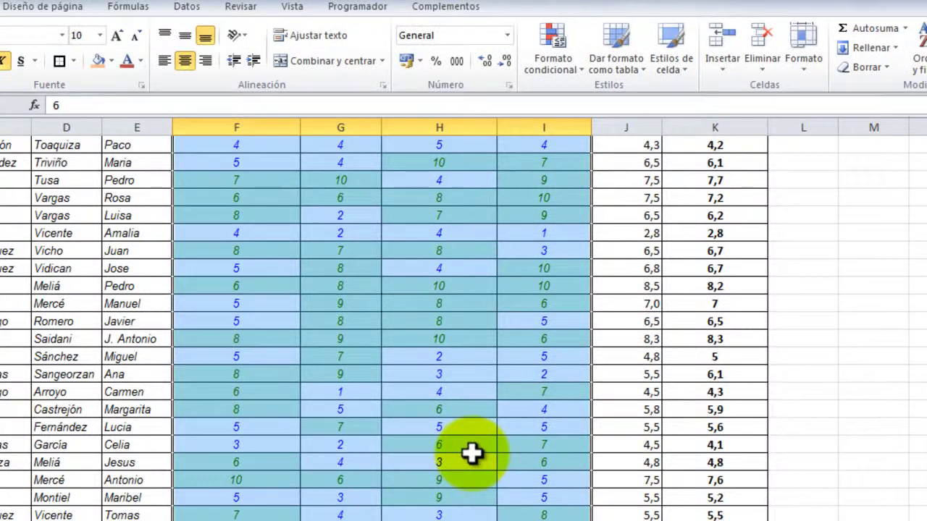
- Highlight grades less than 5 with light red fill and dark red text
{"action": "left_click", "coordinate": [557, 62]}
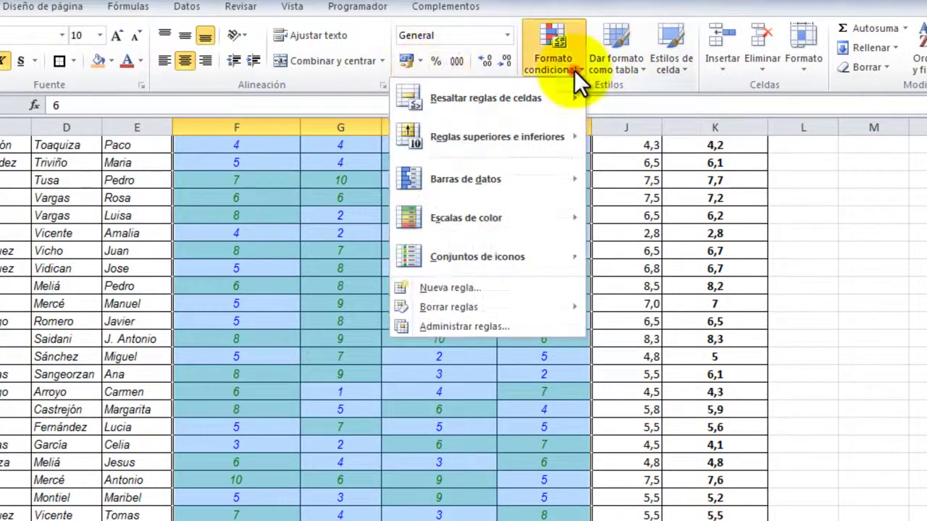
{"action": "mouse_move", "coordinate": [486, 99]}
{"action": "left_click", "coordinate": [328, 141]}
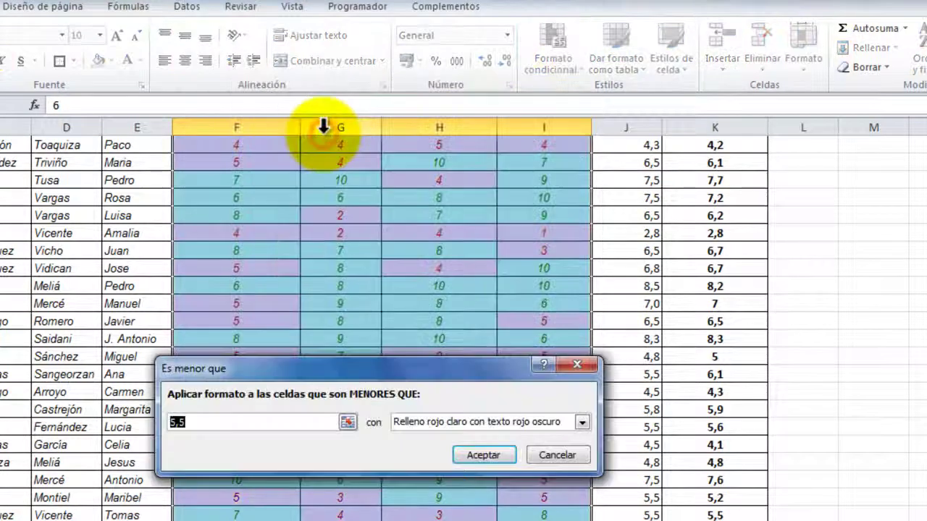
{"action": "type", "text": "5"}
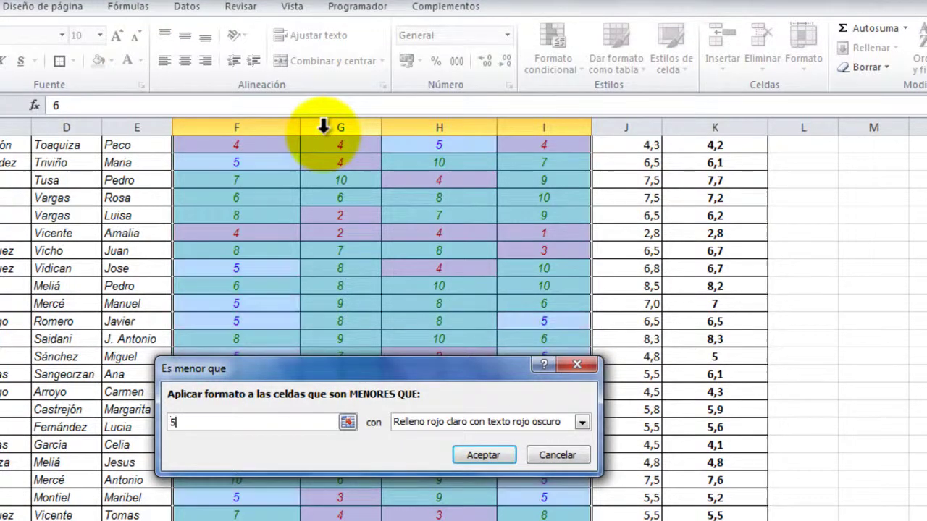
{"action": "left_click", "coordinate": [581, 423]}
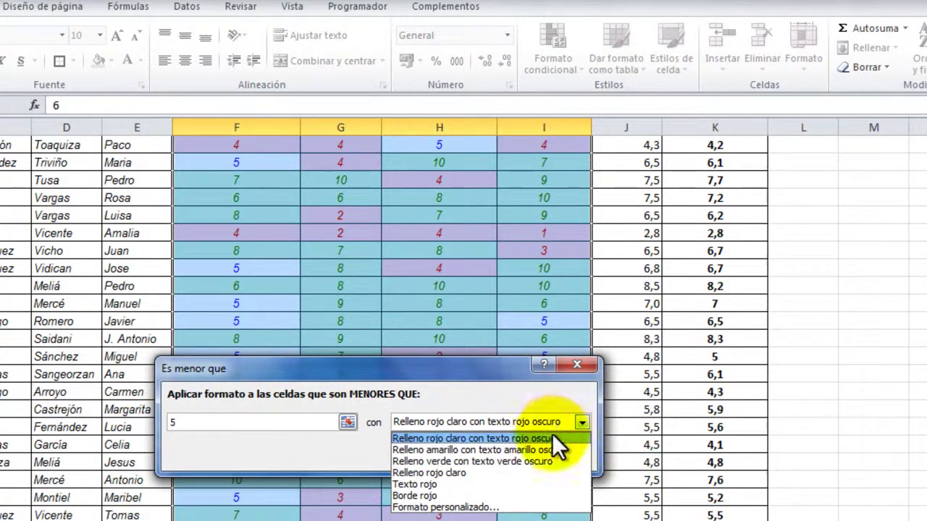
{"action": "left_click", "coordinate": [552, 434]}
{"action": "left_click", "coordinate": [497, 451]}
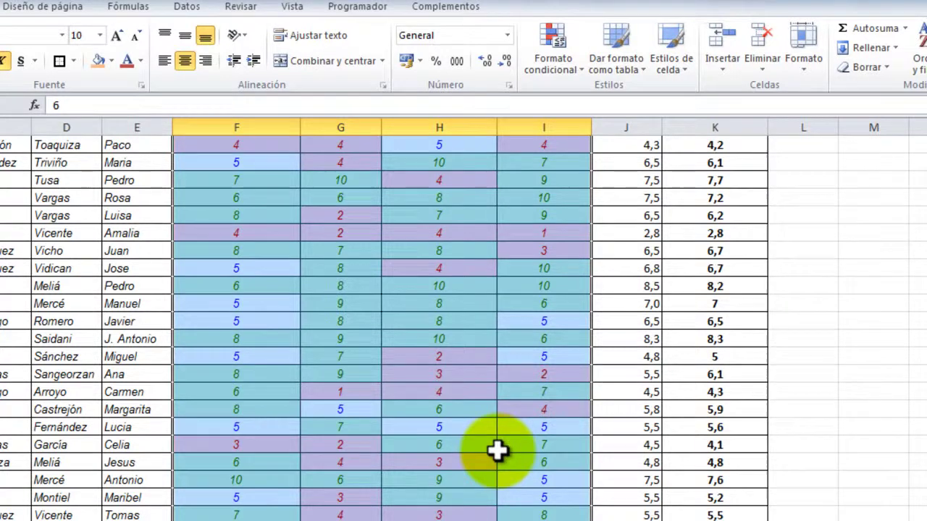
- Add an Equal To 5 rule with green fill and dark green text, then review the coloured grades
{"action": "left_click", "coordinate": [564, 61]}
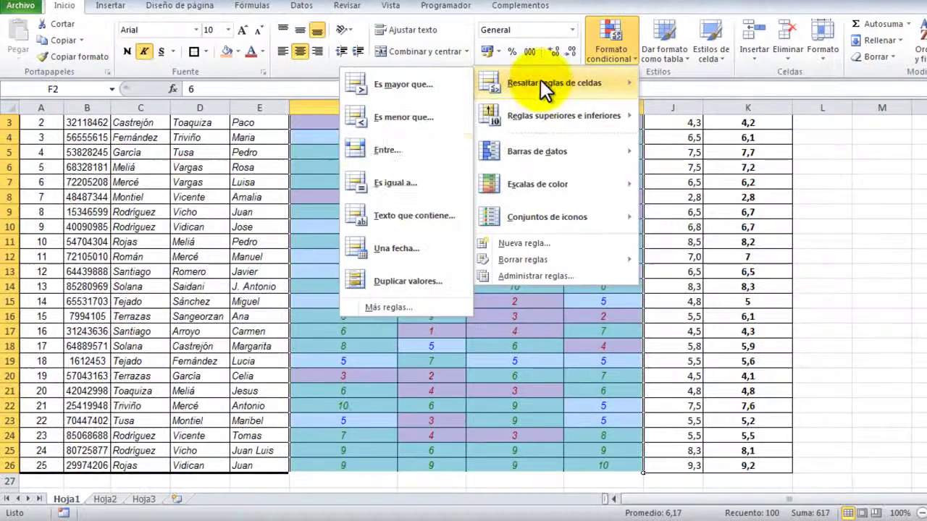
{"action": "left_click", "coordinate": [408, 185]}
{"action": "key", "text": "BackSpace"}
{"action": "type", "text": "5"}
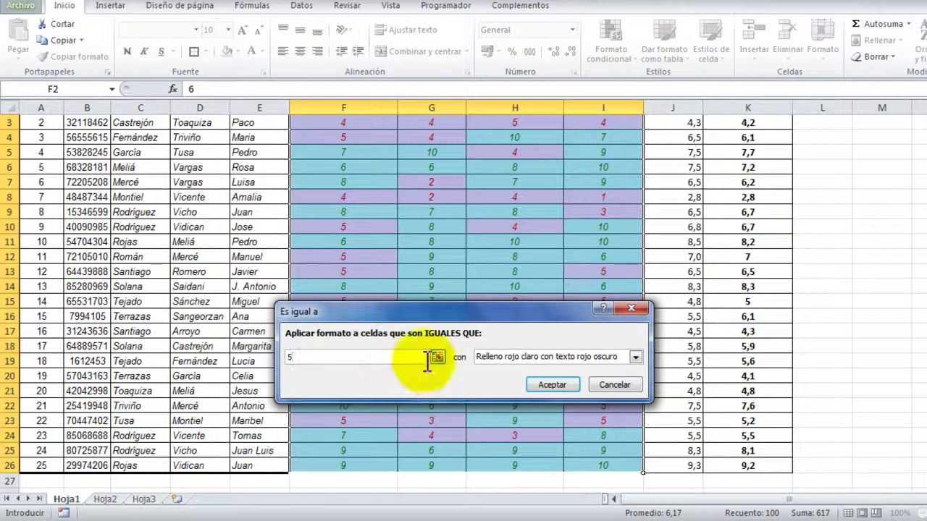
{"action": "left_click", "coordinate": [636, 357]}
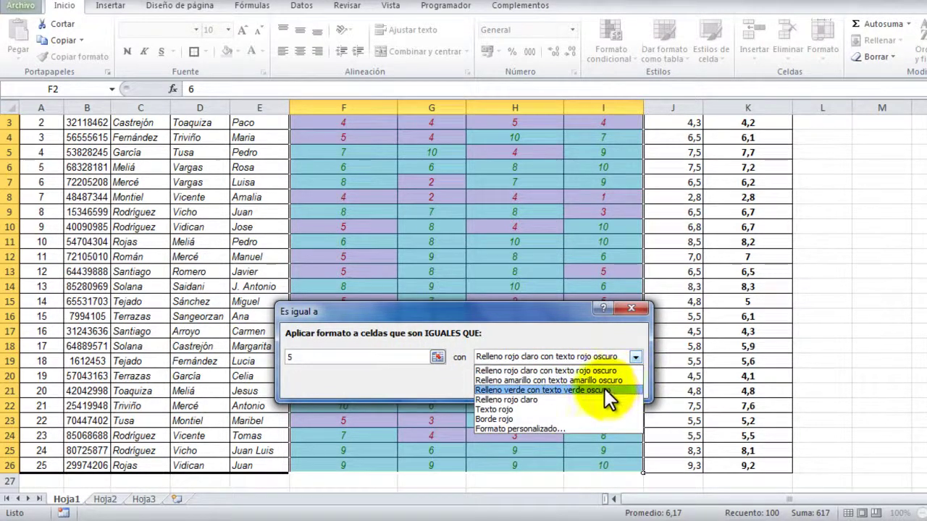
{"action": "left_click", "coordinate": [526, 391]}
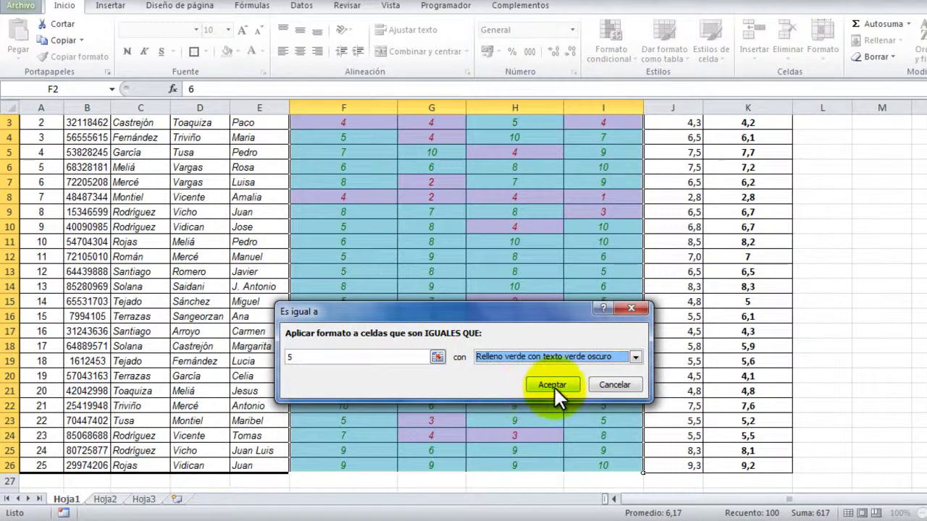
{"action": "left_click", "coordinate": [553, 386]}
{"action": "left_click", "coordinate": [605, 314]}
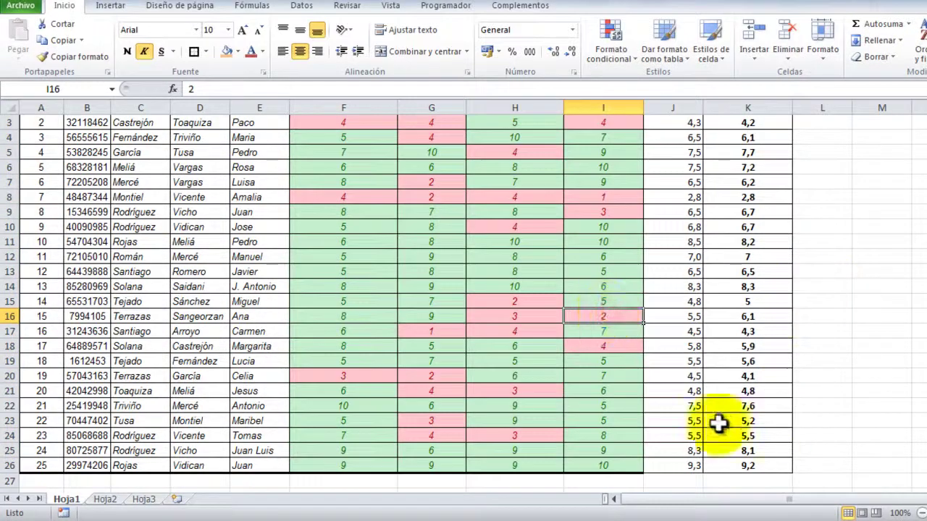
{"action": "scroll", "coordinate": [442, 424], "scroll_direction": "up", "scroll_amount": 1}
{"action": "scroll", "coordinate": [739, 312], "scroll_direction": "down", "scroll_amount": 2}
{"action": "scroll", "coordinate": [760, 319], "scroll_direction": "up", "scroll_amount": 1}
- Select the weighted averages in K2:K26 and apply orange gradient data bars
{"action": "scroll", "coordinate": [768, 311], "scroll_direction": "up", "scroll_amount": 1}
{"action": "left_click_drag", "start_coordinate": [747, 139], "coordinate": [740, 455]}
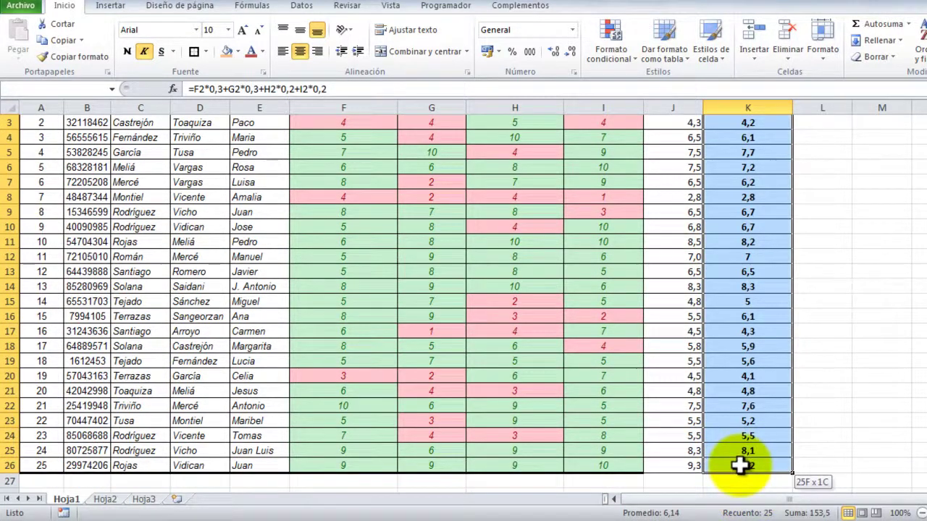
{"action": "left_click_drag", "start_coordinate": [740, 455], "coordinate": [740, 456]}
{"action": "left_click", "coordinate": [601, 50]}
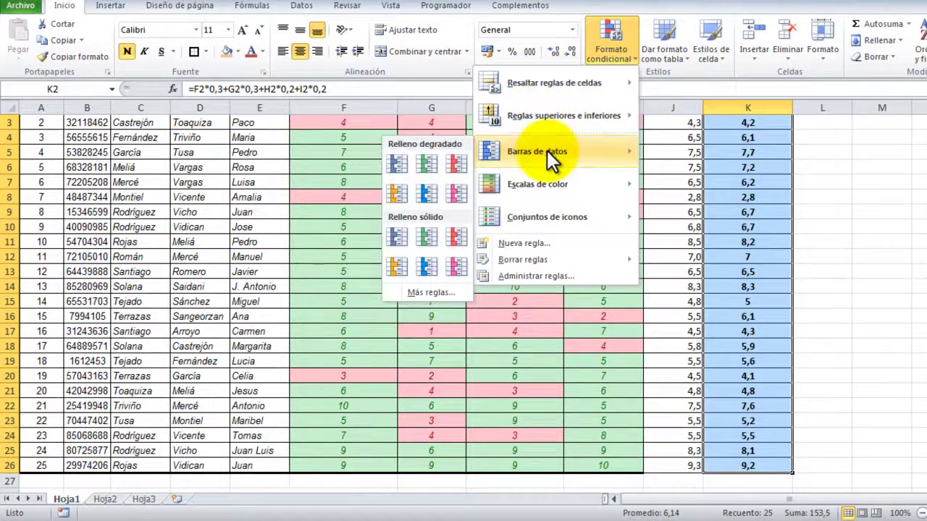
{"action": "mouse_move", "coordinate": [537, 151]}
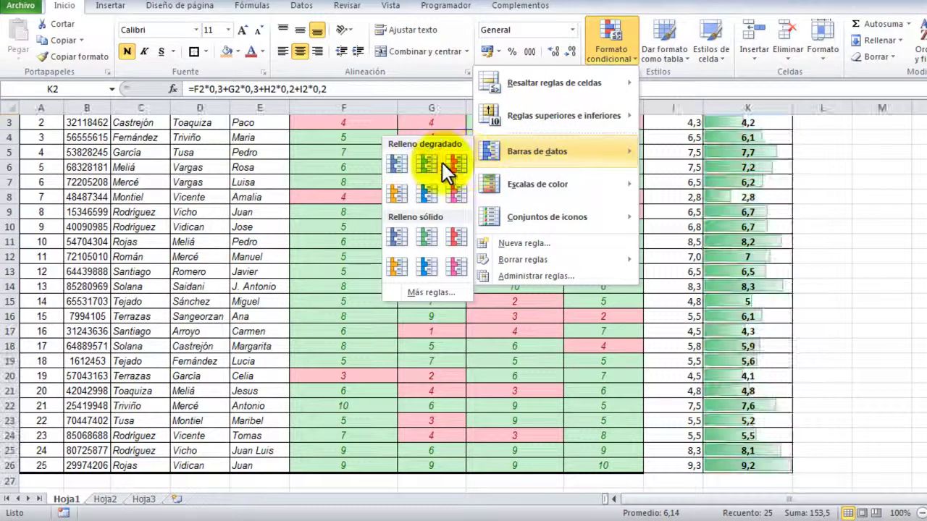
{"action": "left_click", "coordinate": [403, 194]}
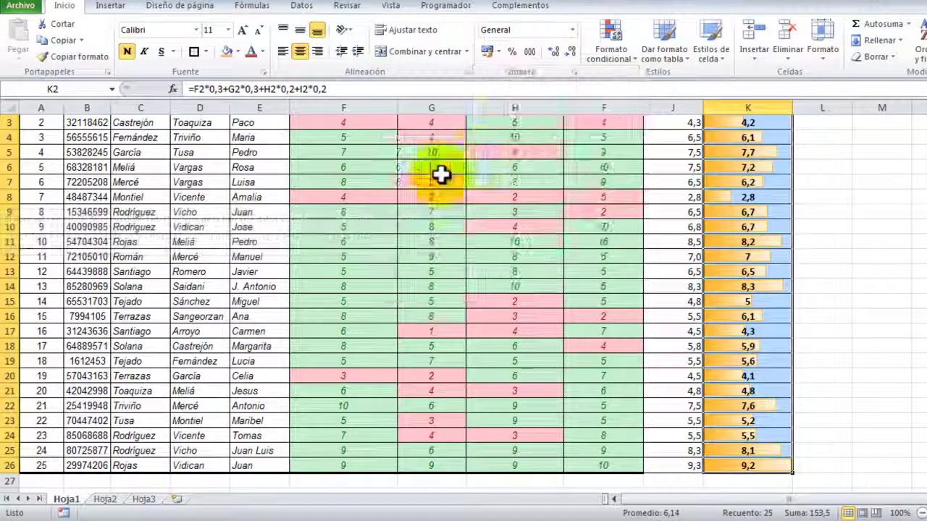